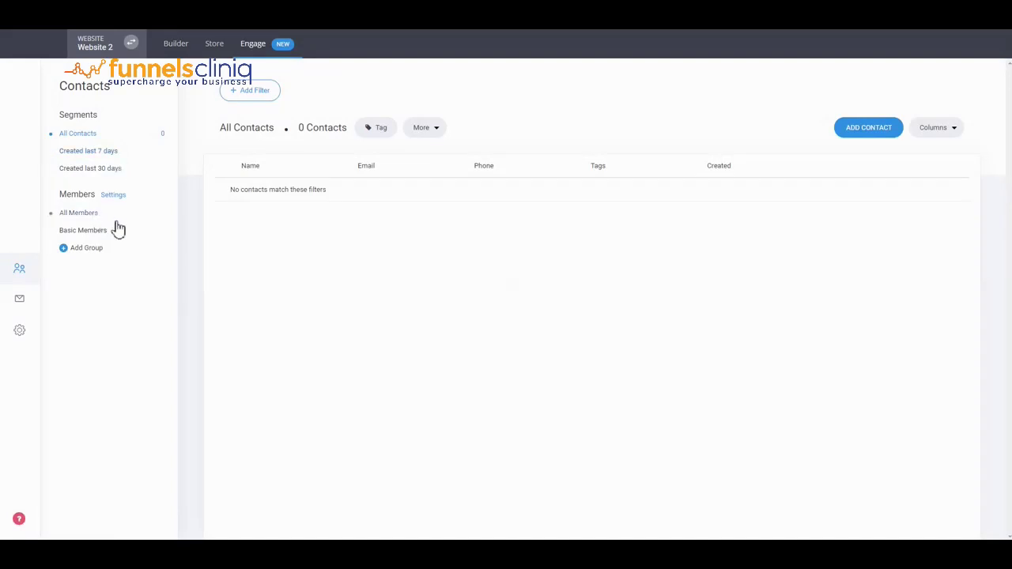
Step: View the Engage messages area and the customer properties in its settings
left_click(18, 299)
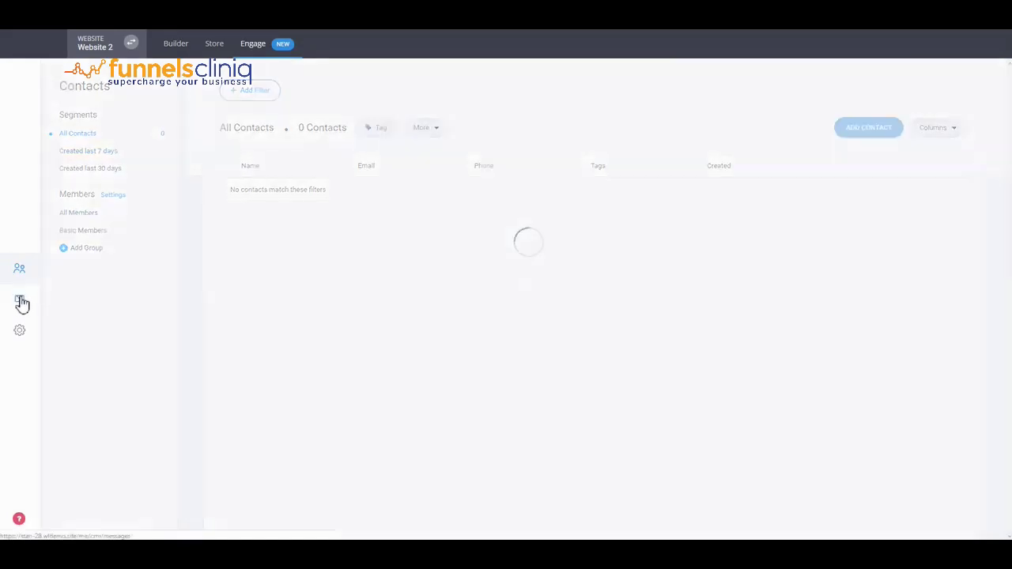
left_click(21, 333)
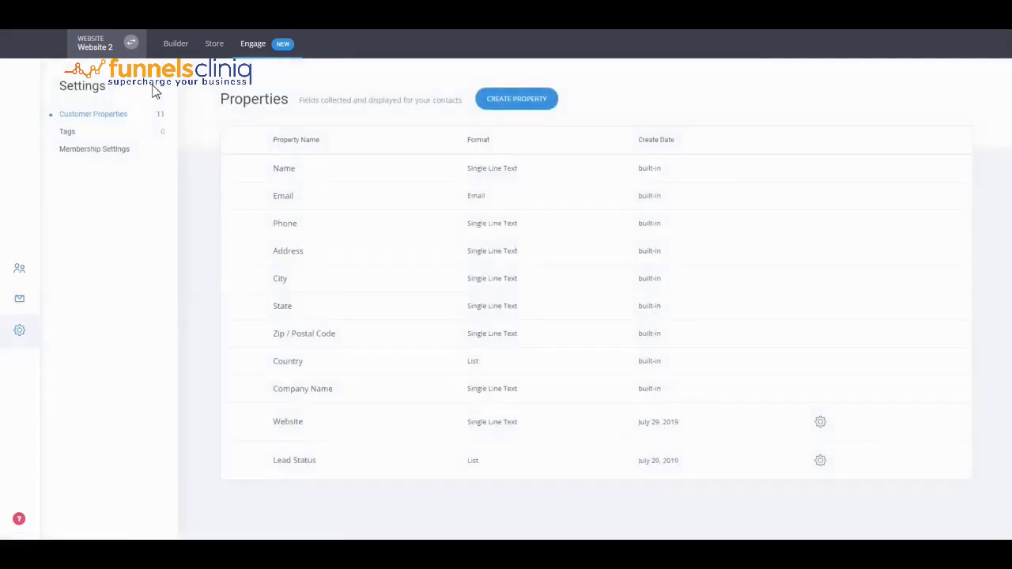
Step: Open the website's Contact page in the builder and look over its contact form
left_click(179, 49)
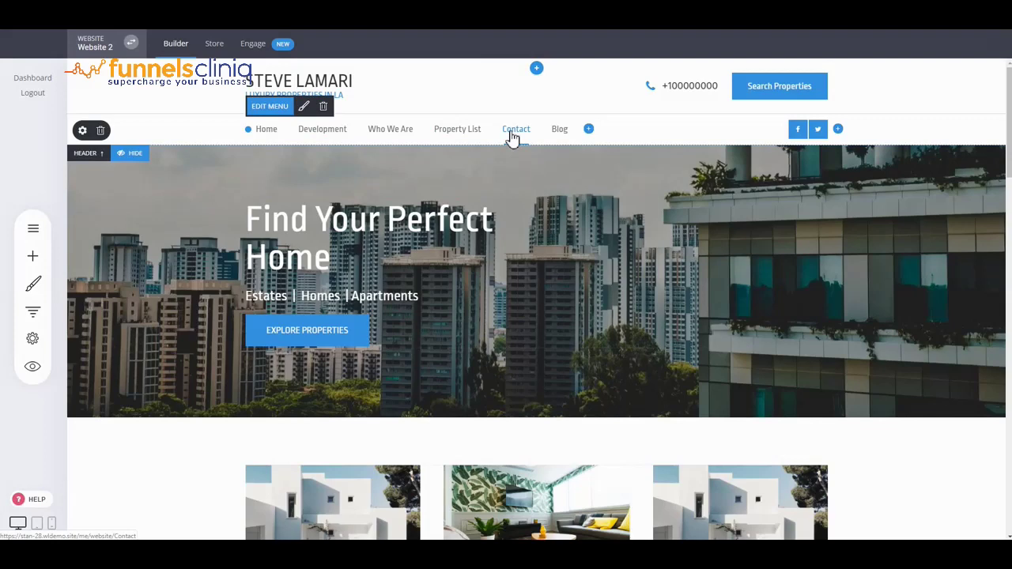
left_click(514, 129)
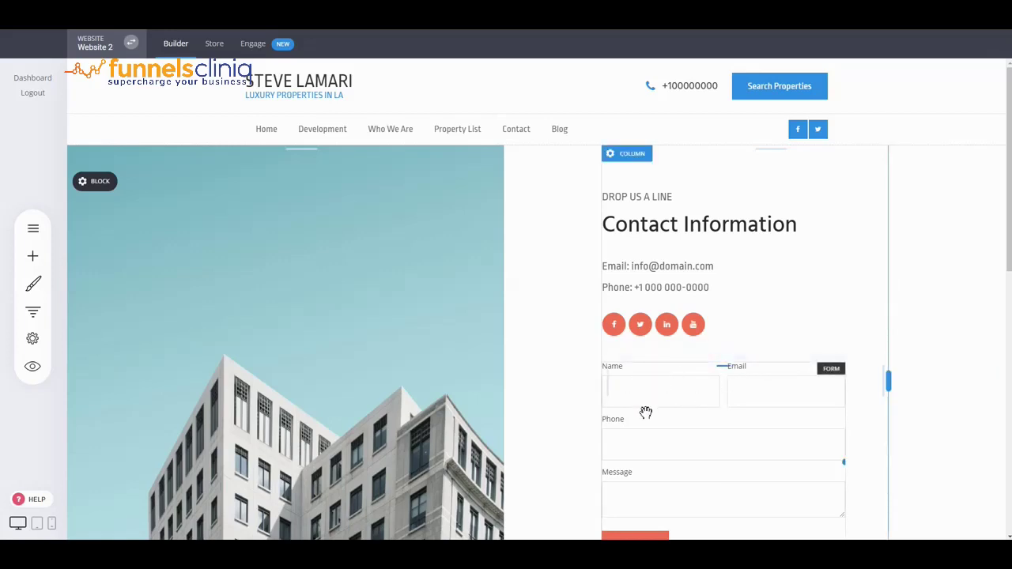
scroll(949, 344, "down", 2)
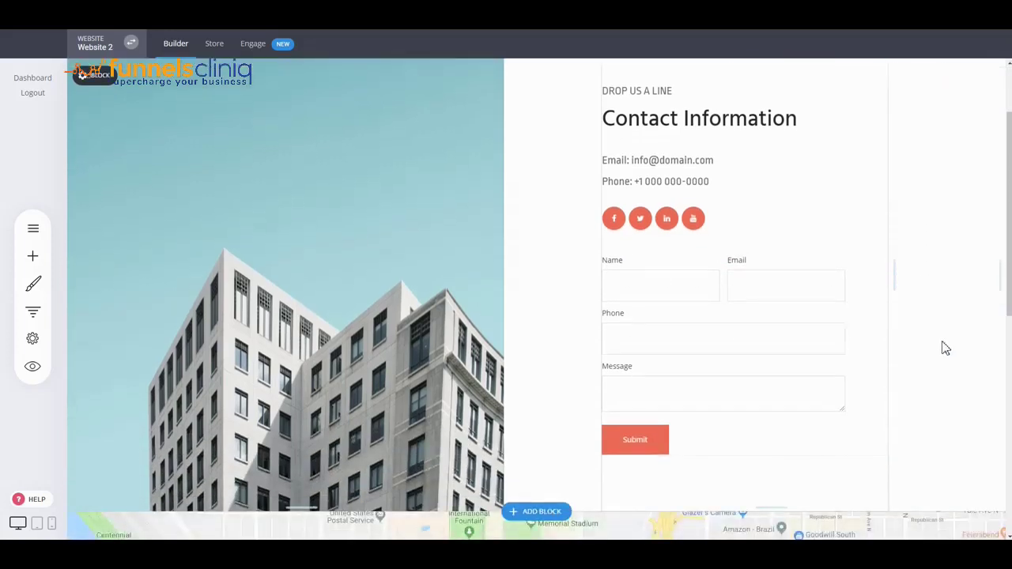
scroll(850, 369, "up", 2)
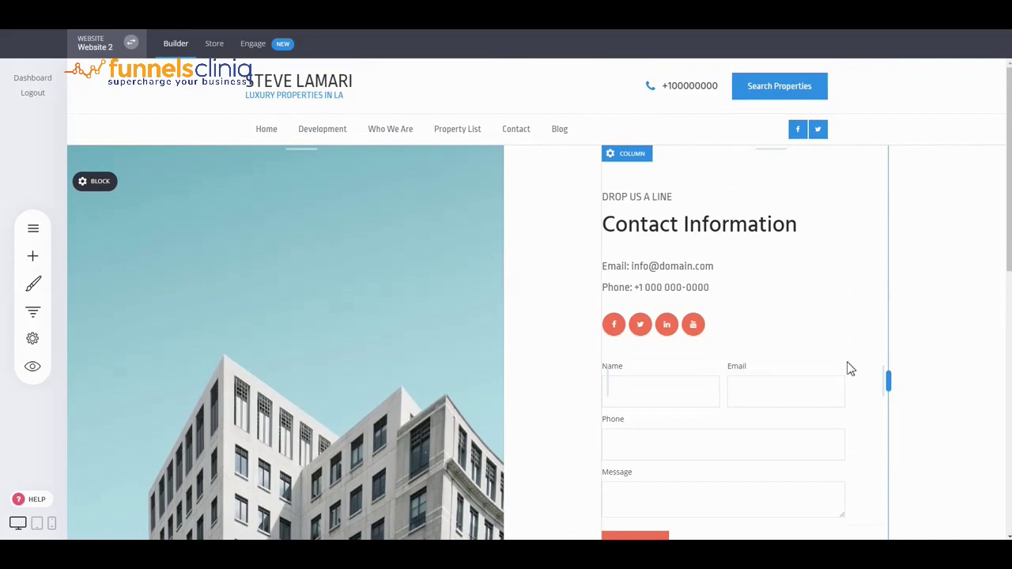
Step: Examine the contact form's settings, including the notification recipient, button text and action on submit
left_click(688, 413)
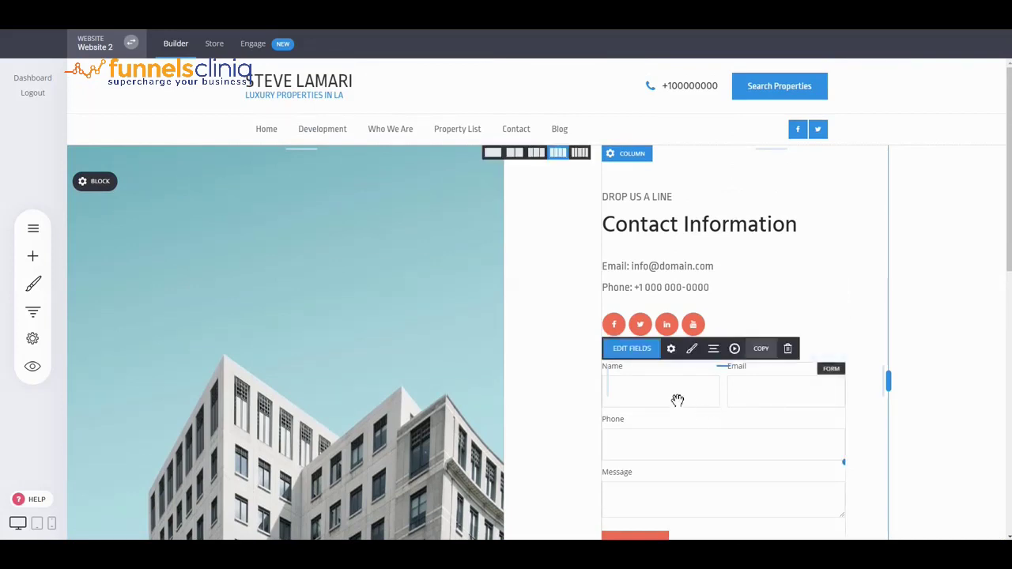
left_click(671, 350)
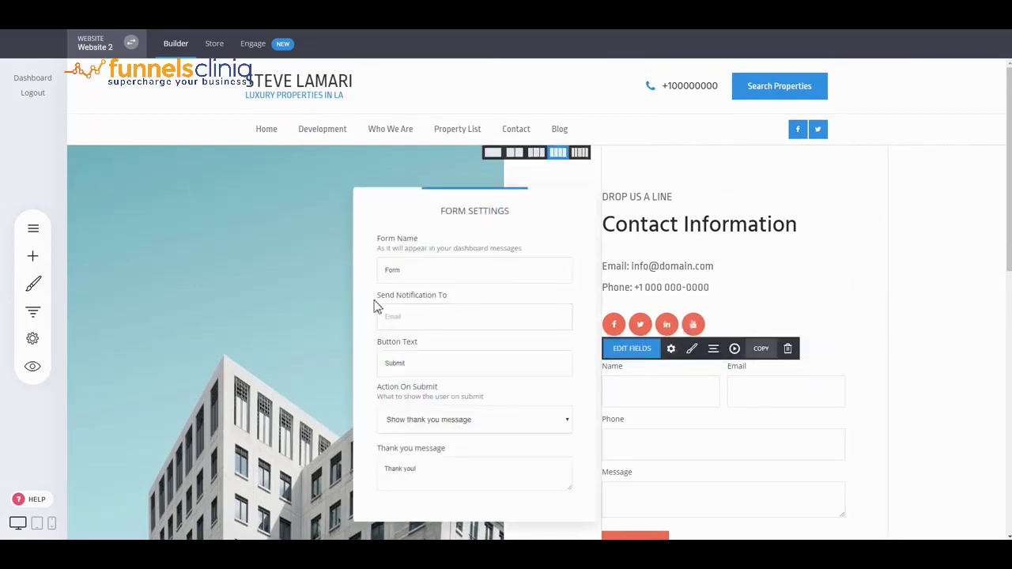
left_click(435, 316)
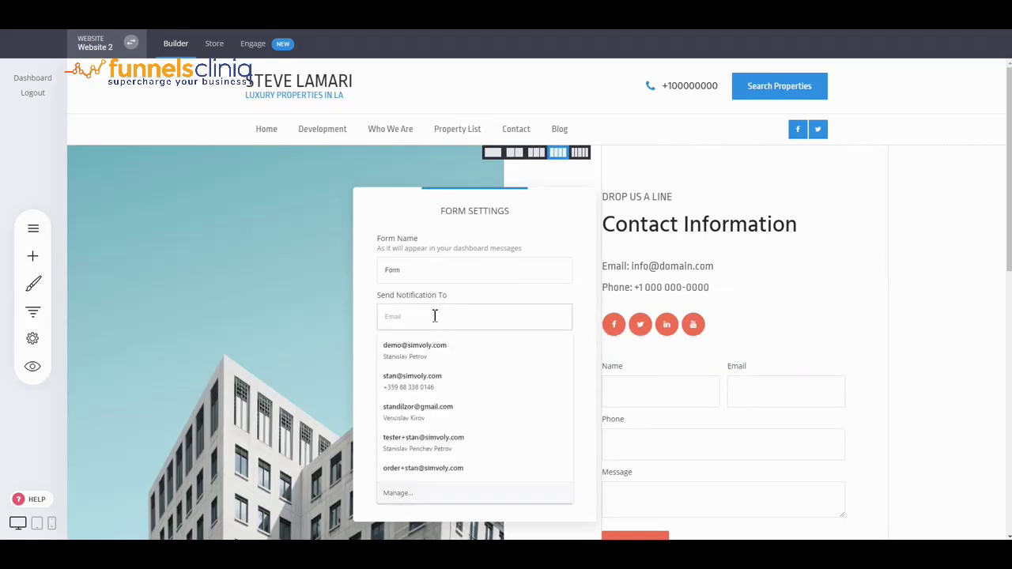
left_click(557, 230)
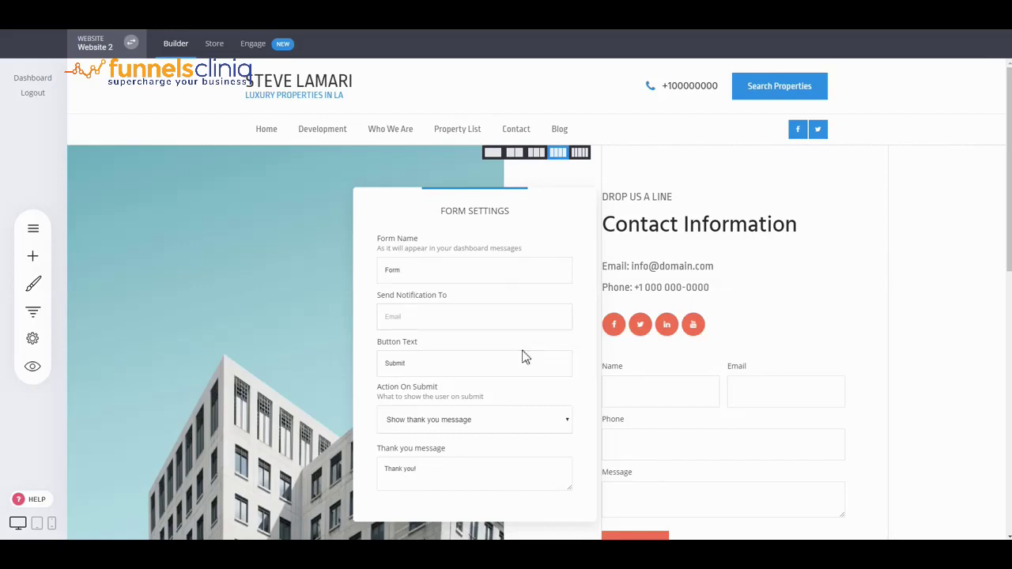
left_click(756, 369)
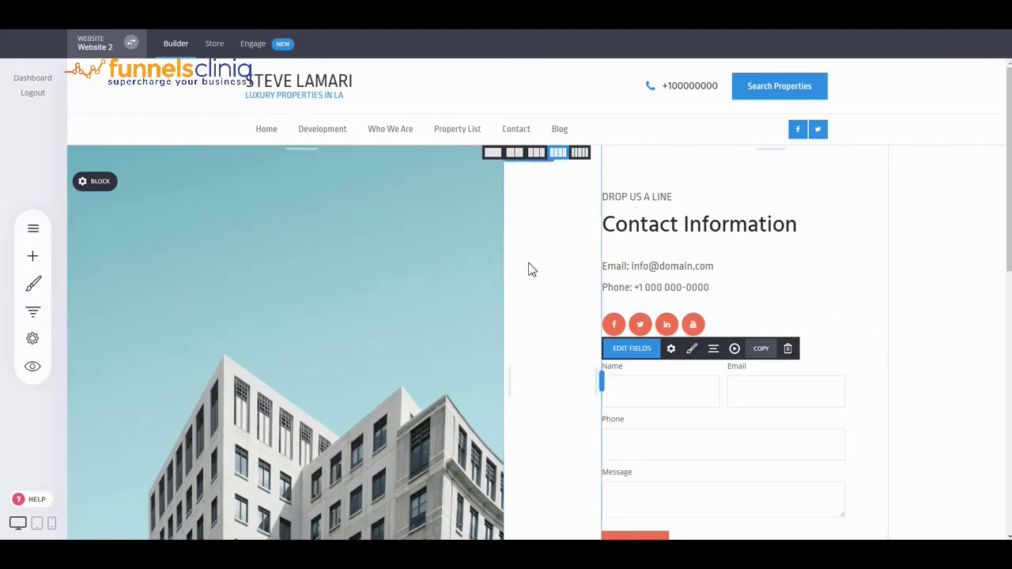
Step: Preview the Contact page and fill the form's name field with "Name" and its email field with a sample address
left_click(34, 368)
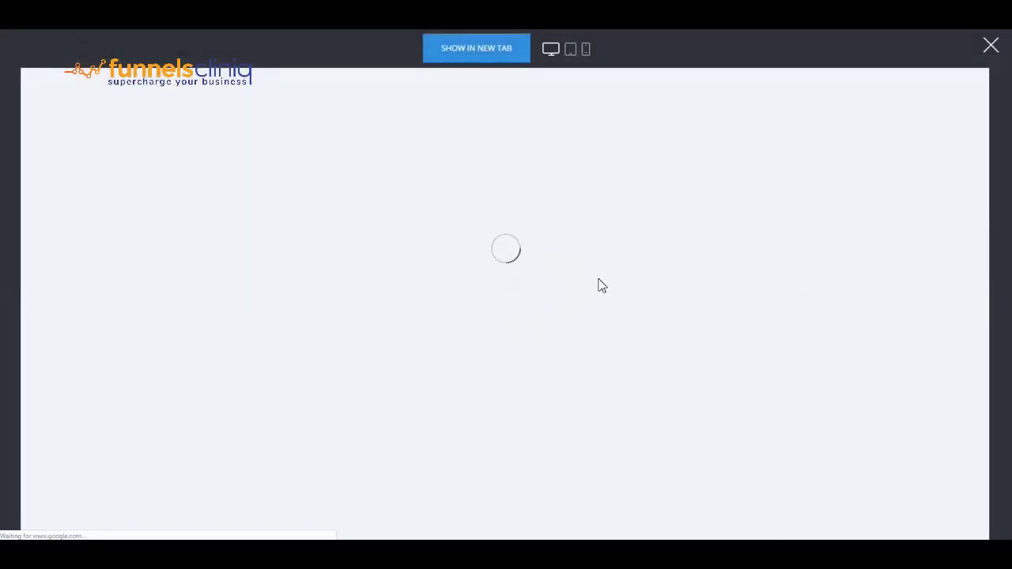
scroll(727, 201, "down", 2)
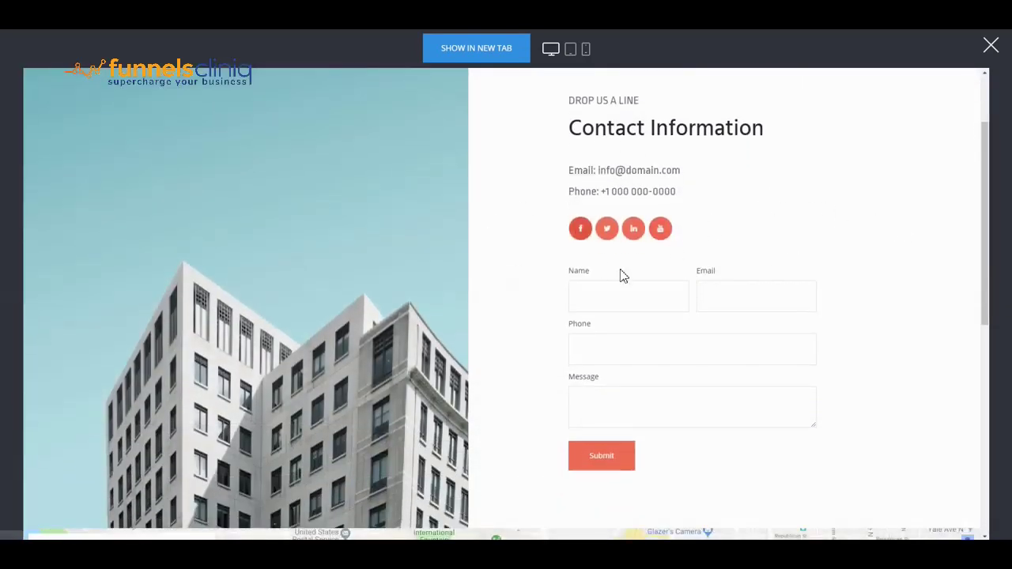
left_click(593, 298)
type("Name")
left_click(763, 301)
type("email@")
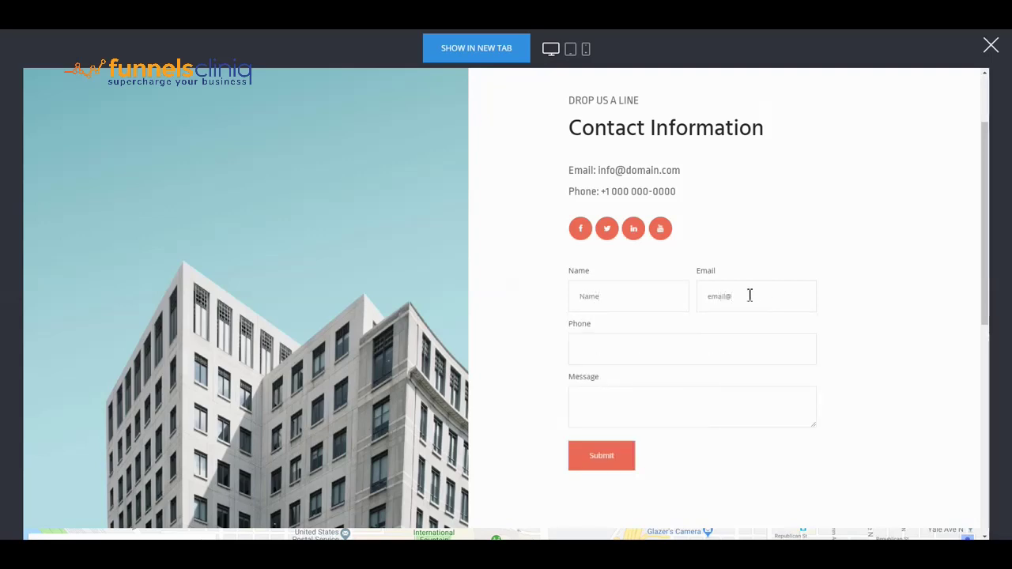
type("domain.c")
Step: Enter a phone number and the message "MEssage!", submit the contact form, and close the preview
key("Tab")
type("32323232")
left_click(695, 400)
type("MEssage")
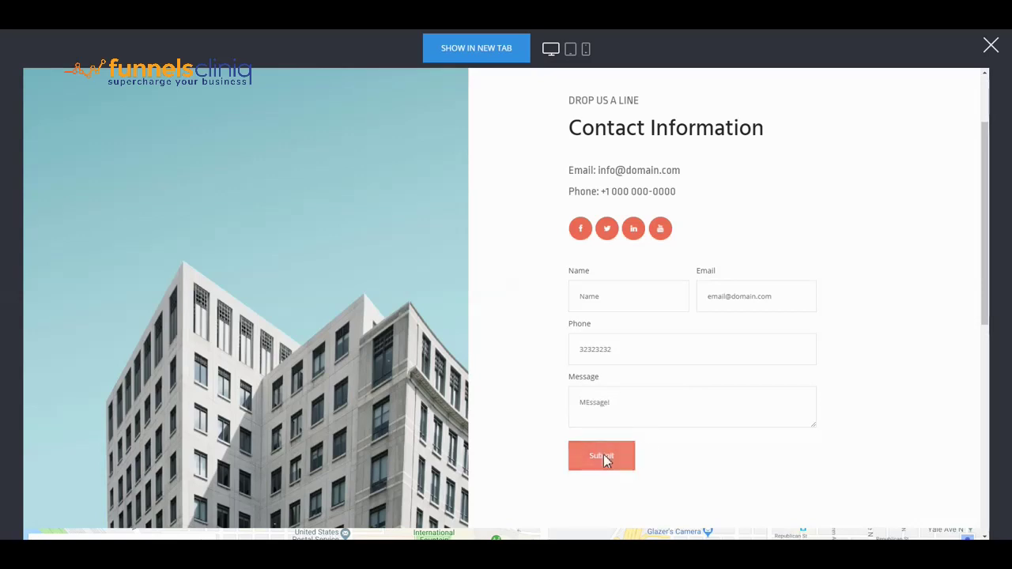
left_click(605, 462)
scroll(592, 219, "up", 3)
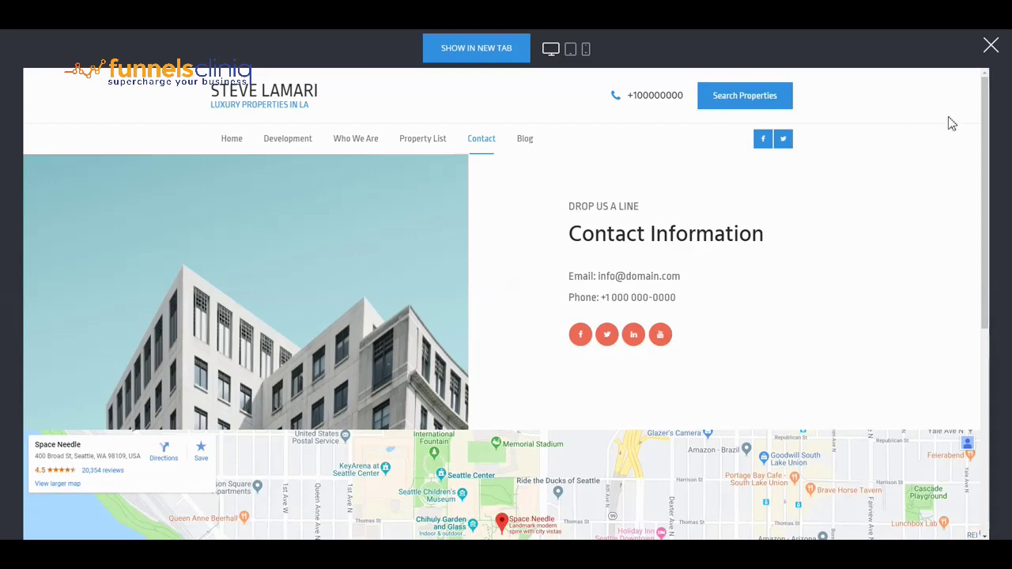
left_click(993, 49)
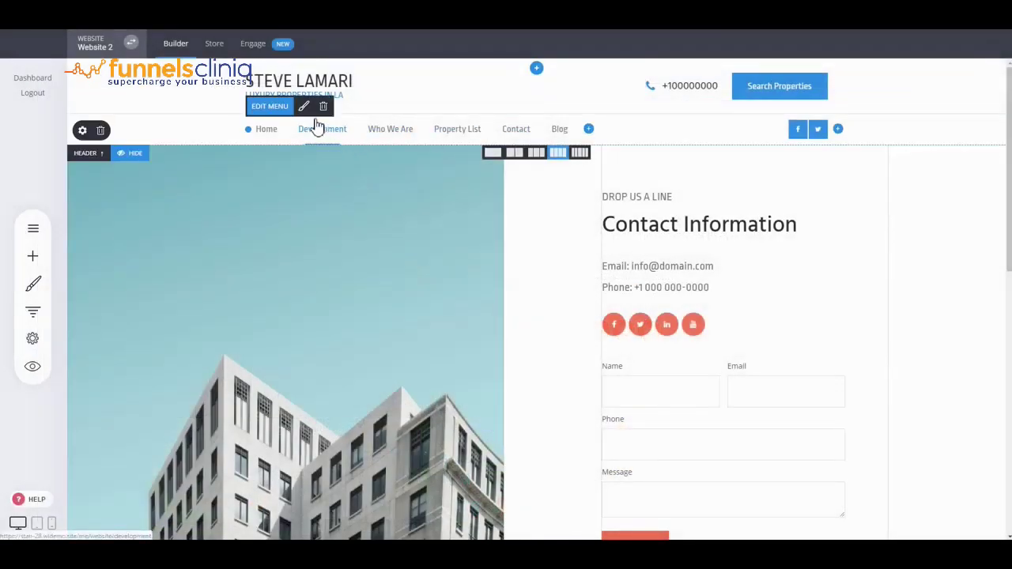
Step: Open the submitted contact's record in Engage and review its orders, form submission and full list of properties
left_click(273, 46)
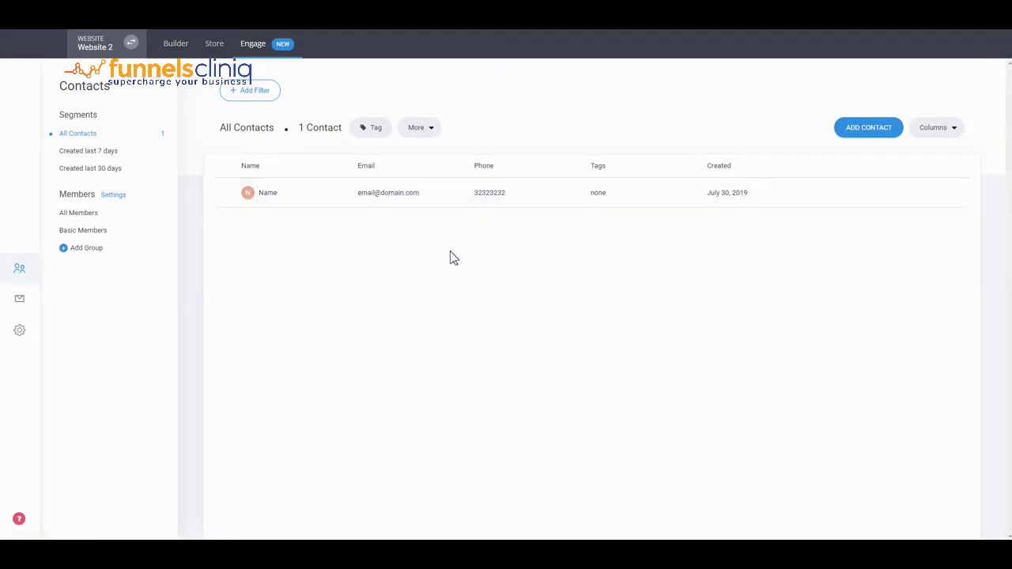
left_click(382, 199)
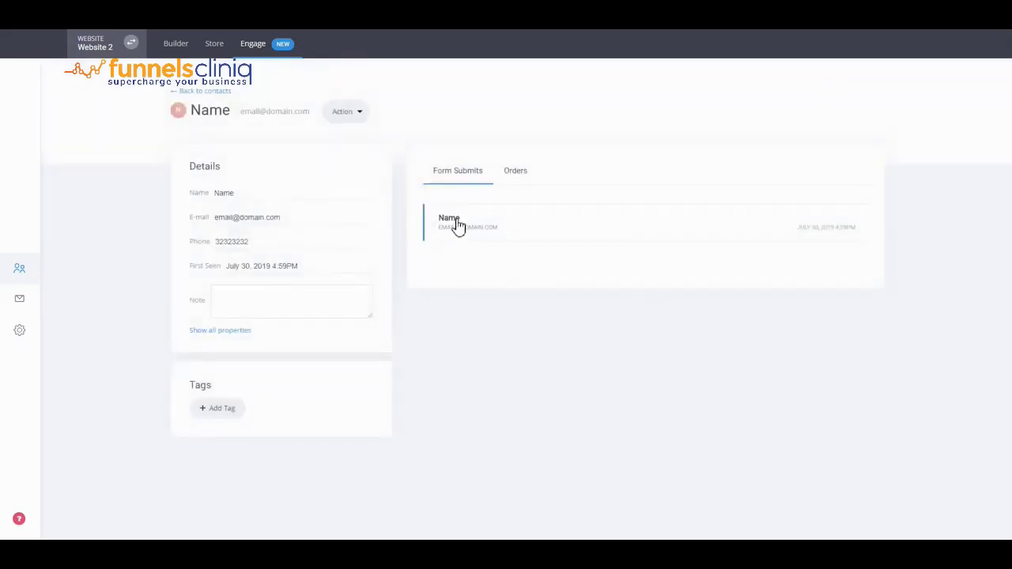
left_click(511, 184)
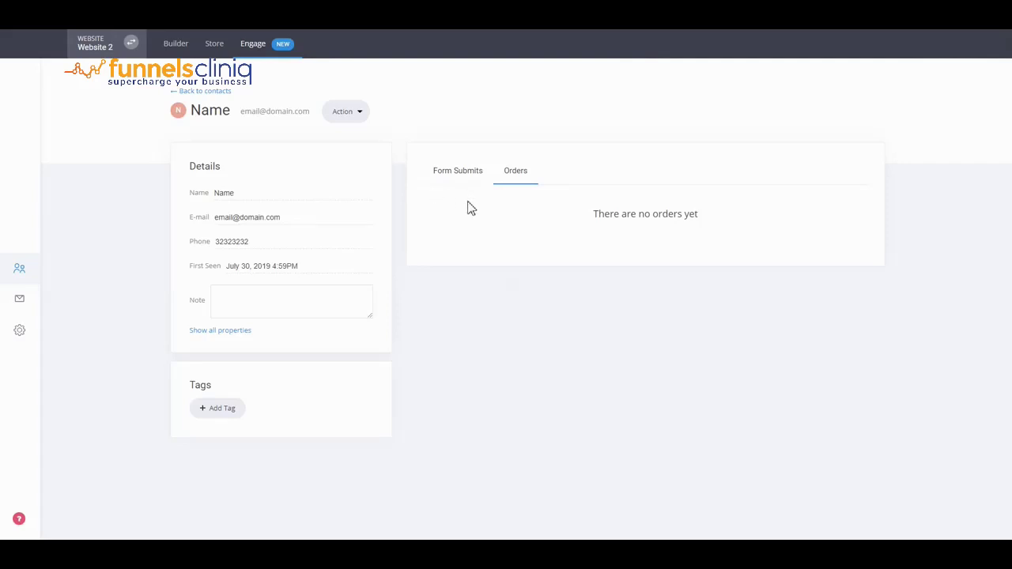
left_click(461, 178)
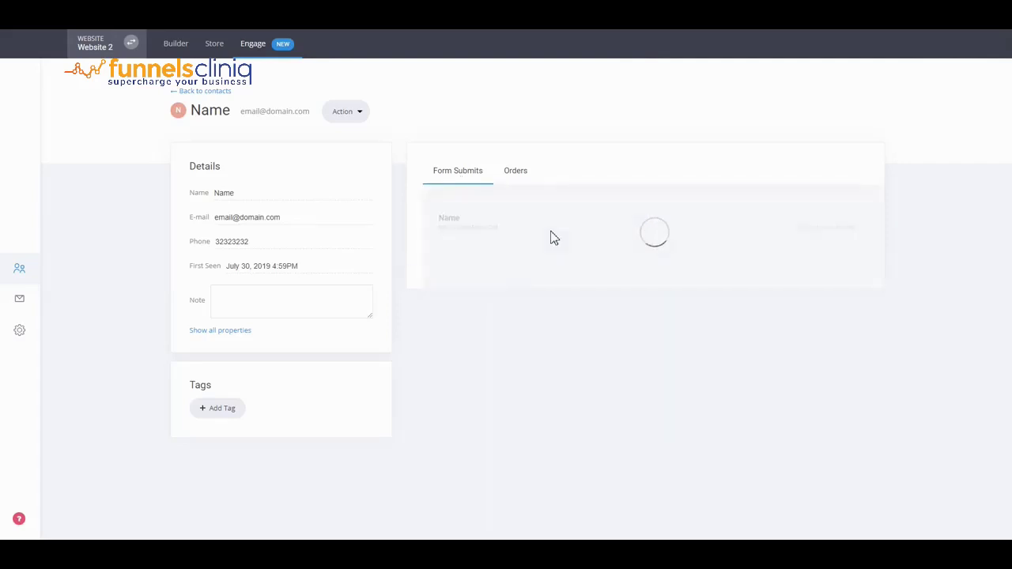
left_click(517, 228)
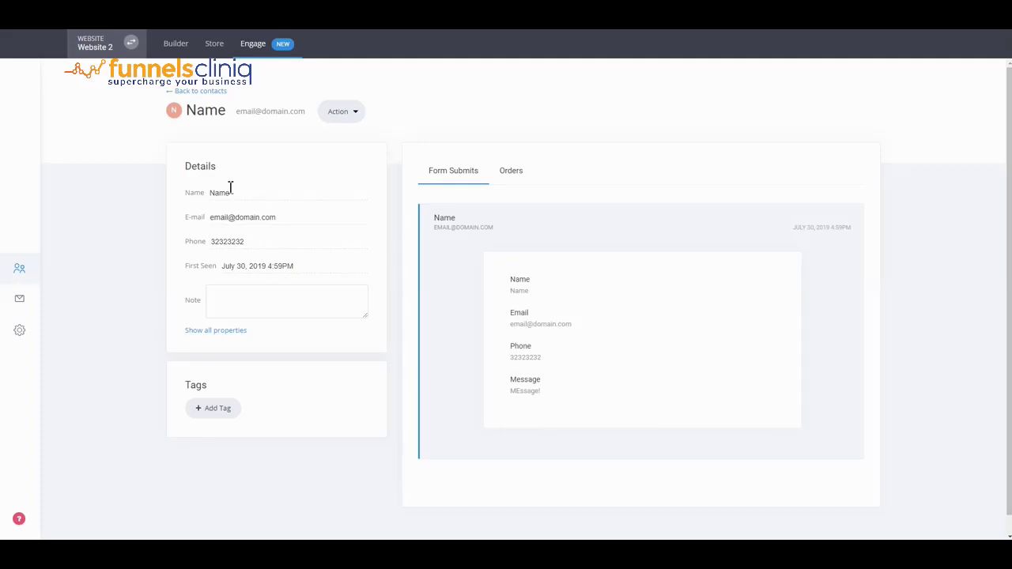
left_click(221, 331)
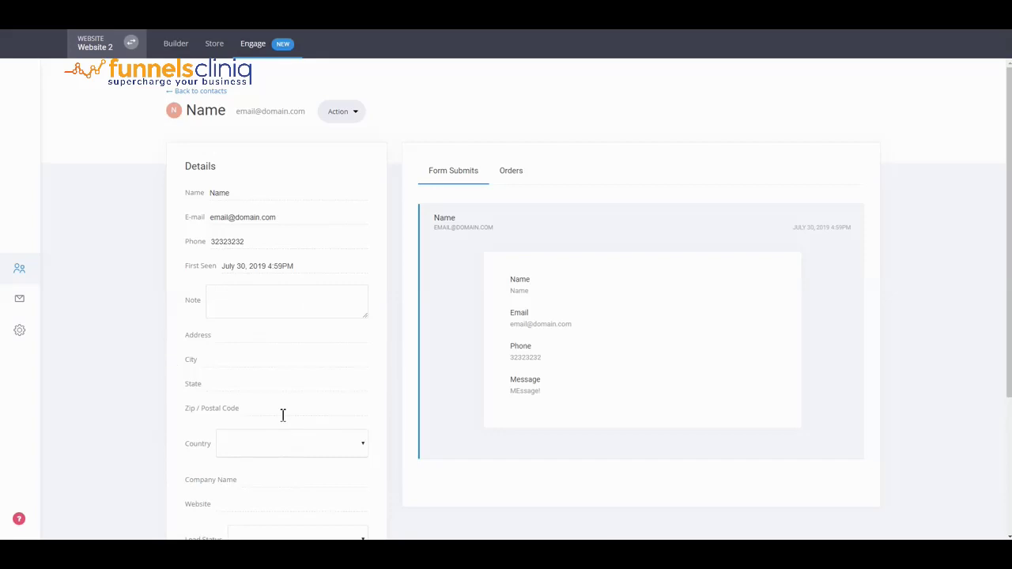
scroll(285, 407, "down", 3)
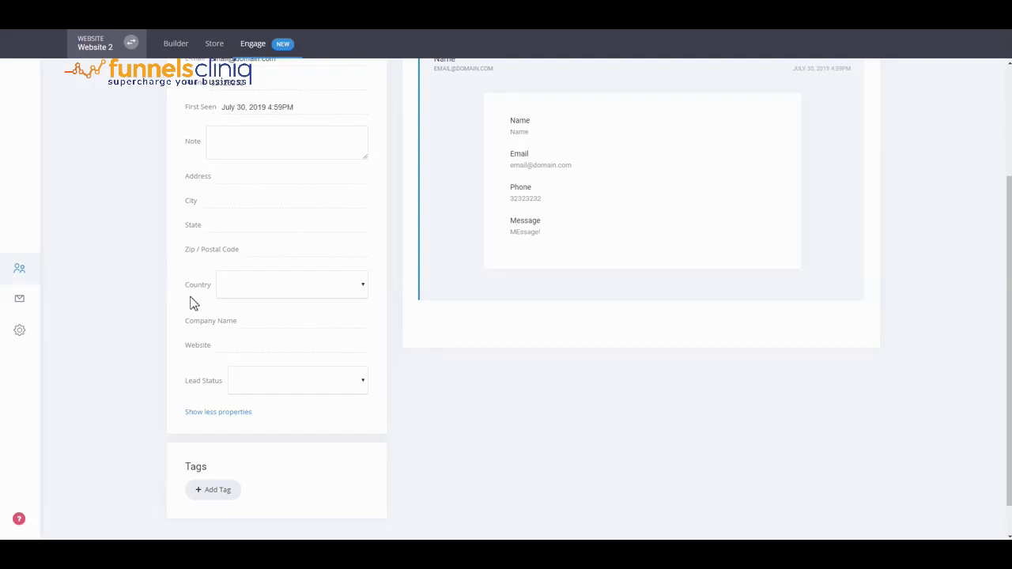
Step: Create a new contact tag named "New User"
left_click(222, 502)
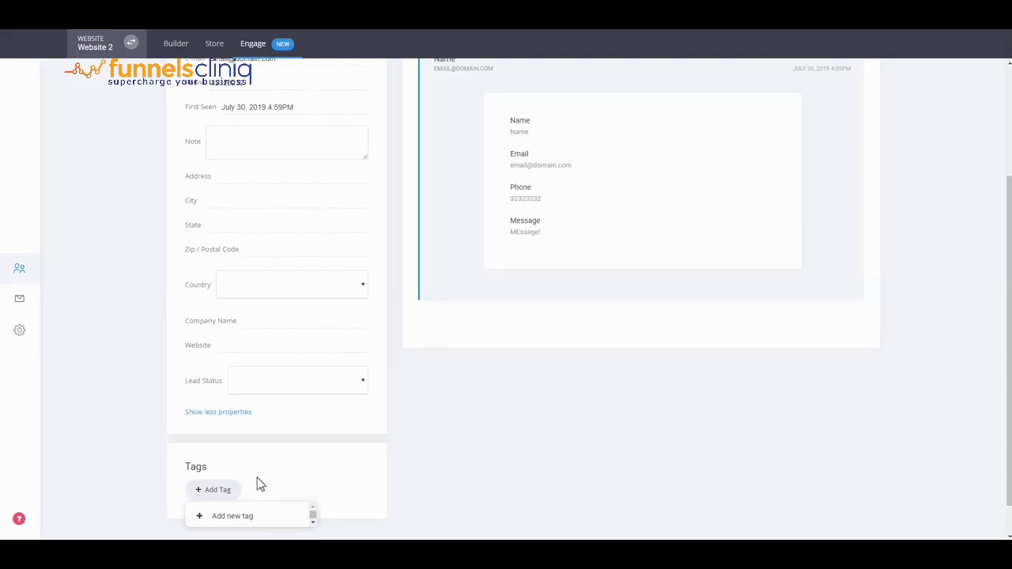
left_click(231, 518)
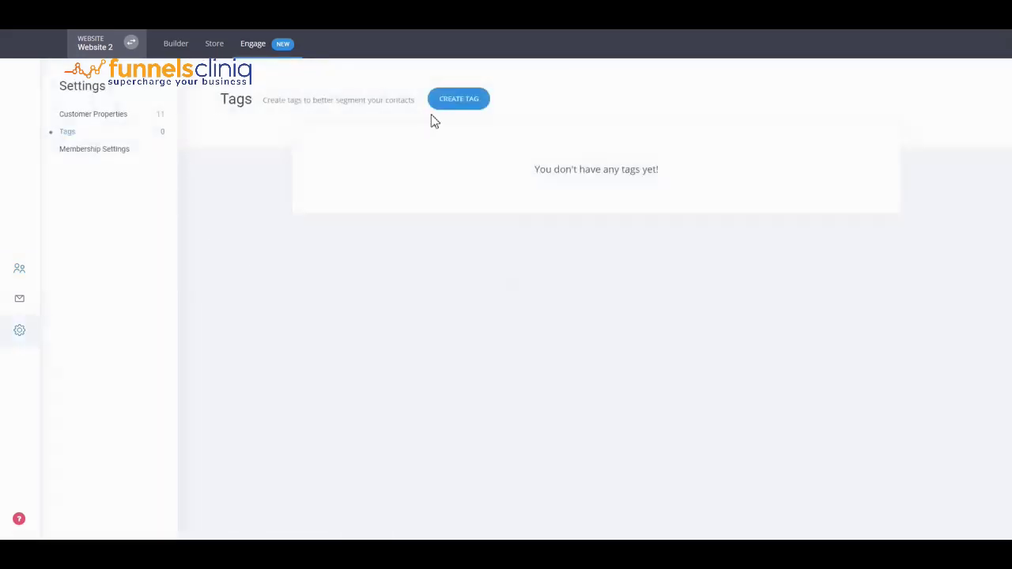
left_click(457, 105)
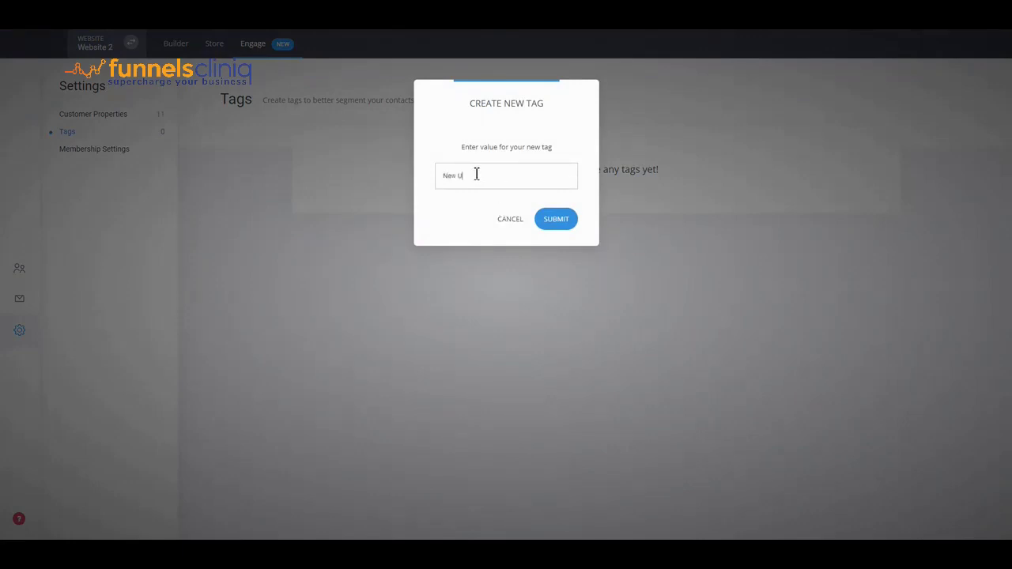
left_click(556, 219)
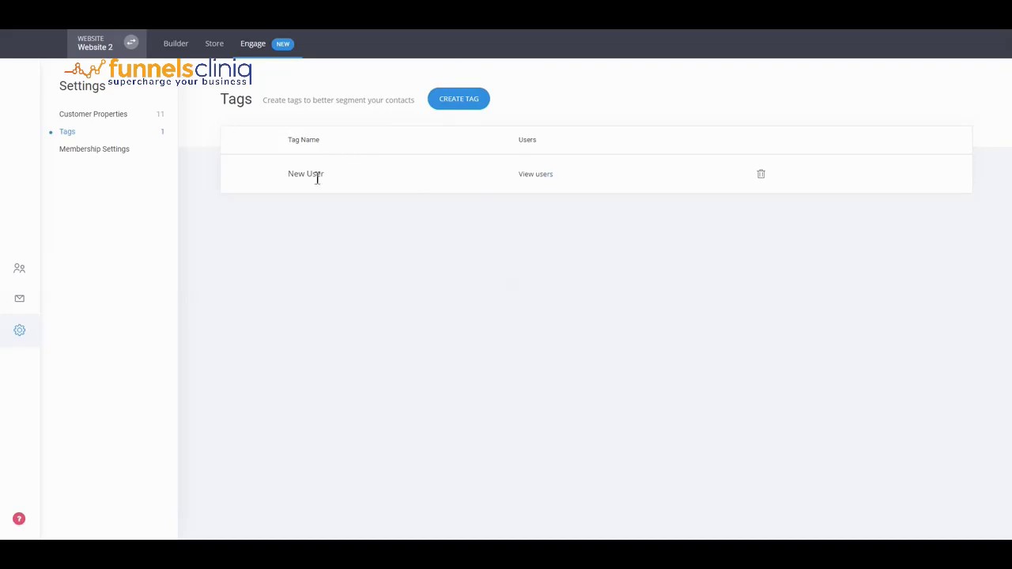
Step: Open the submitted contact's record and assign the New User tag to it
left_click(19, 272)
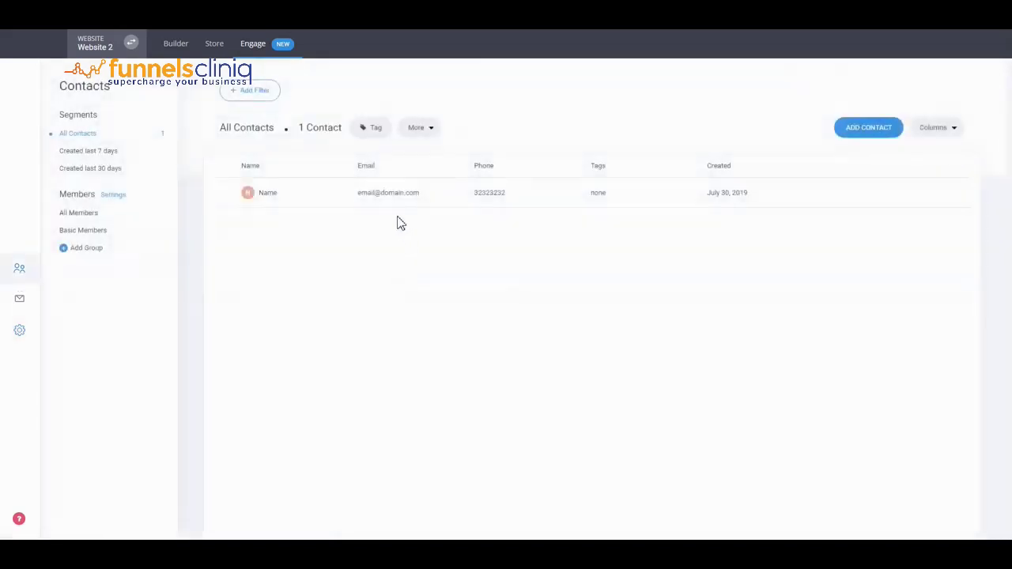
left_click(393, 198)
left_click(235, 408)
left_click(245, 437)
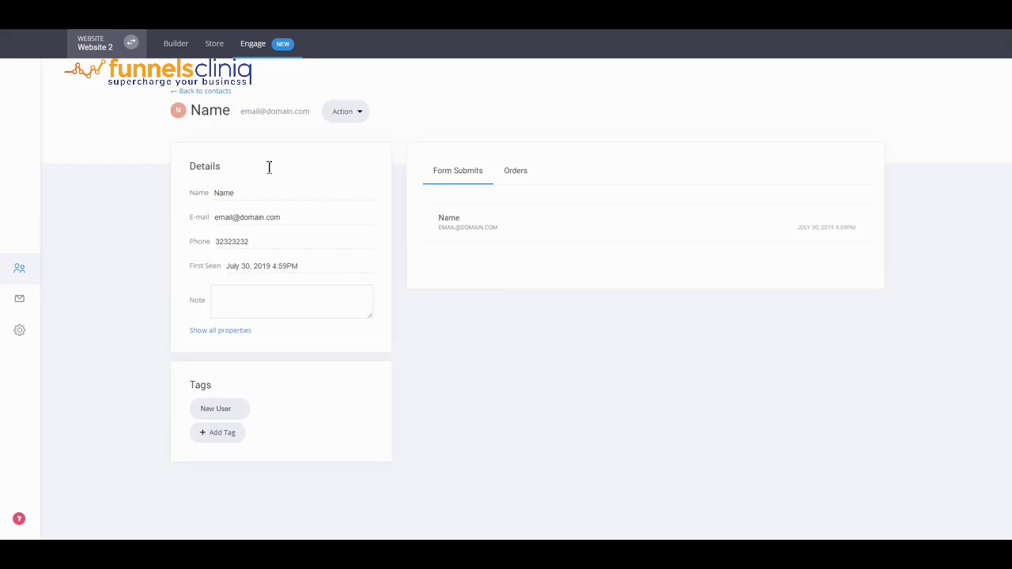
Step: Return to the contacts list and filter it by tag is New User
left_click(220, 92)
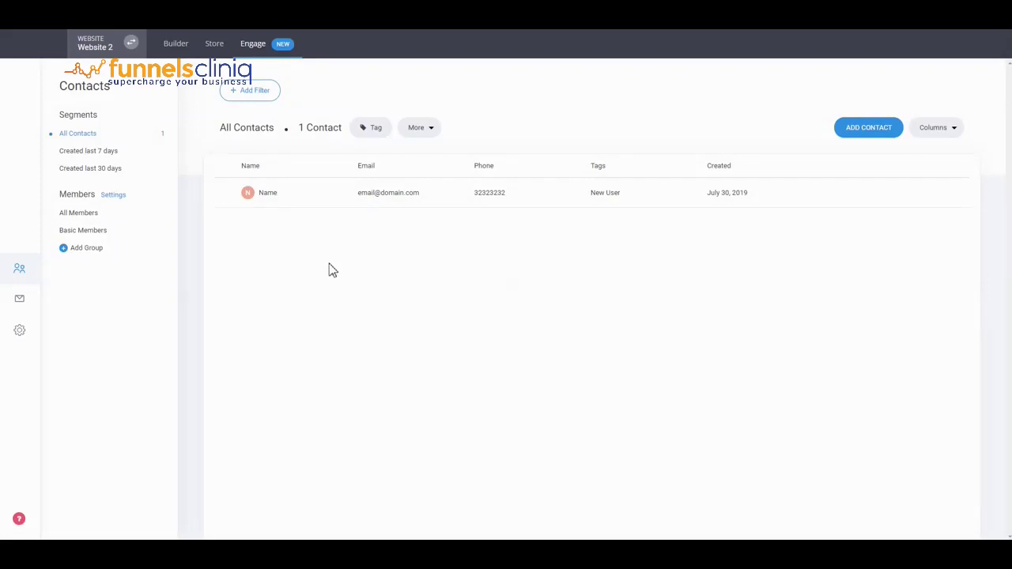
left_click(263, 94)
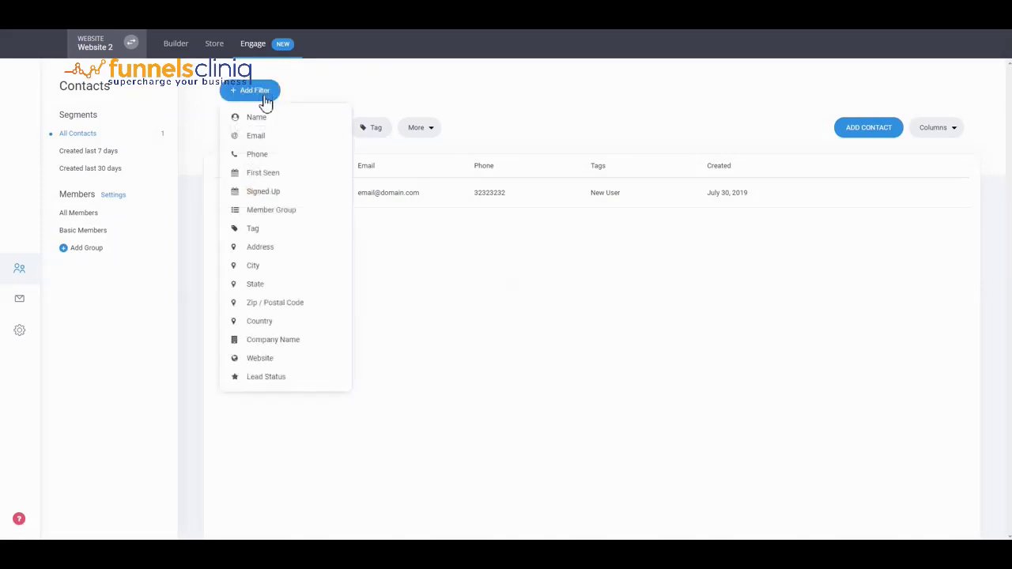
left_click(272, 231)
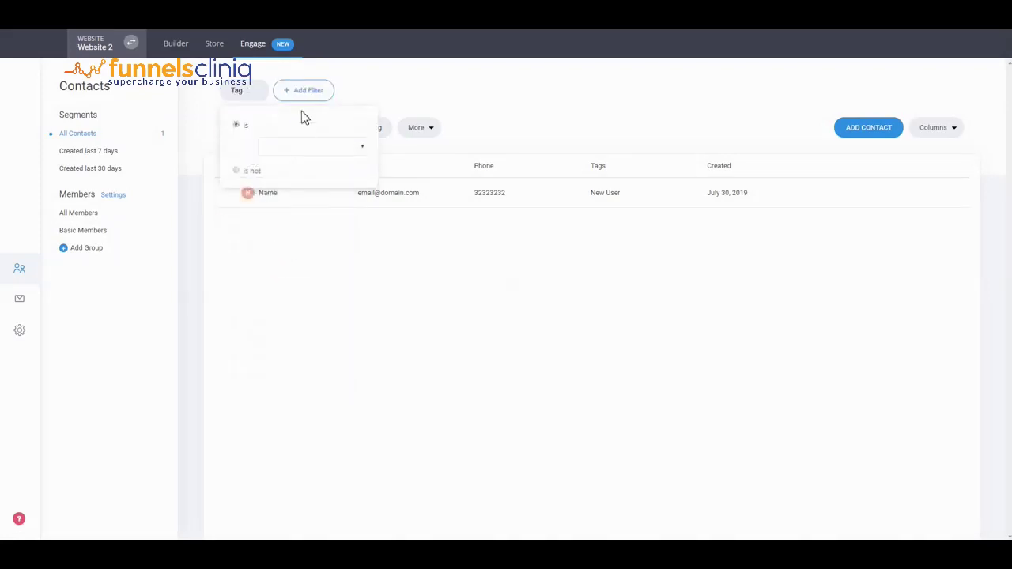
left_click(300, 149)
left_click(312, 162)
left_click(445, 305)
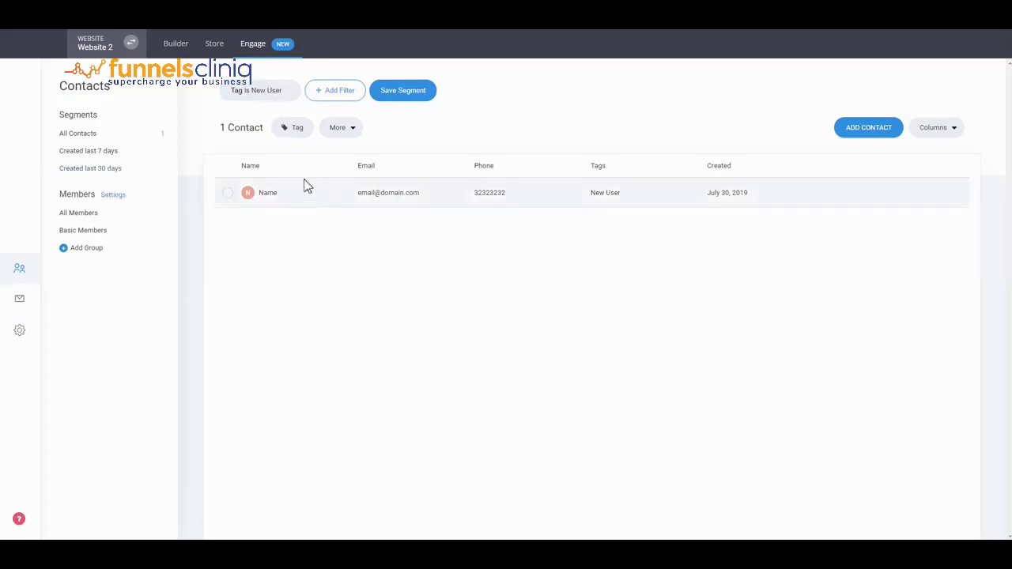
Step: Save the filtered contacts as a segment named "New User" and compare it with the Created last 7 days segment
left_click(408, 93)
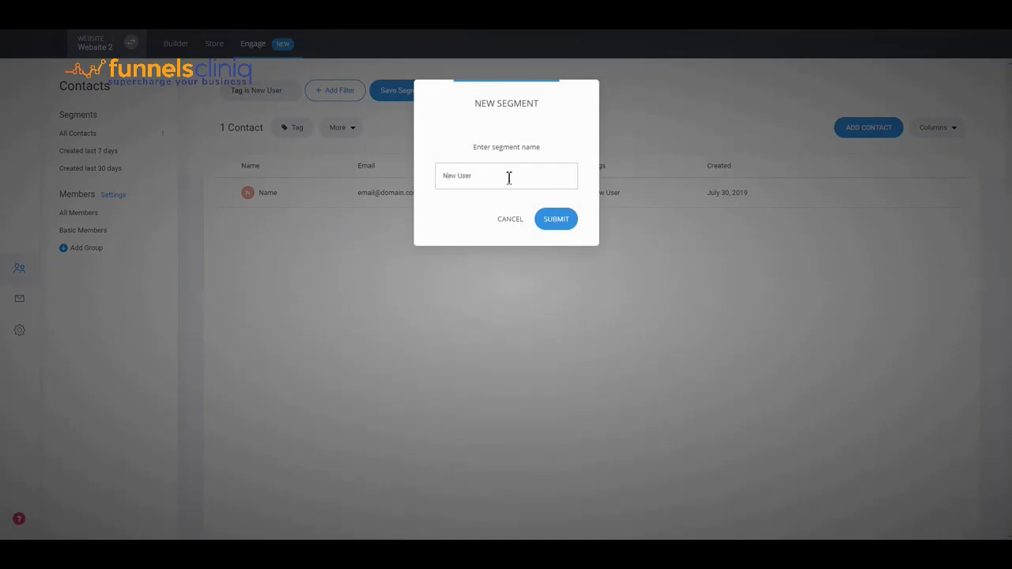
left_click(553, 222)
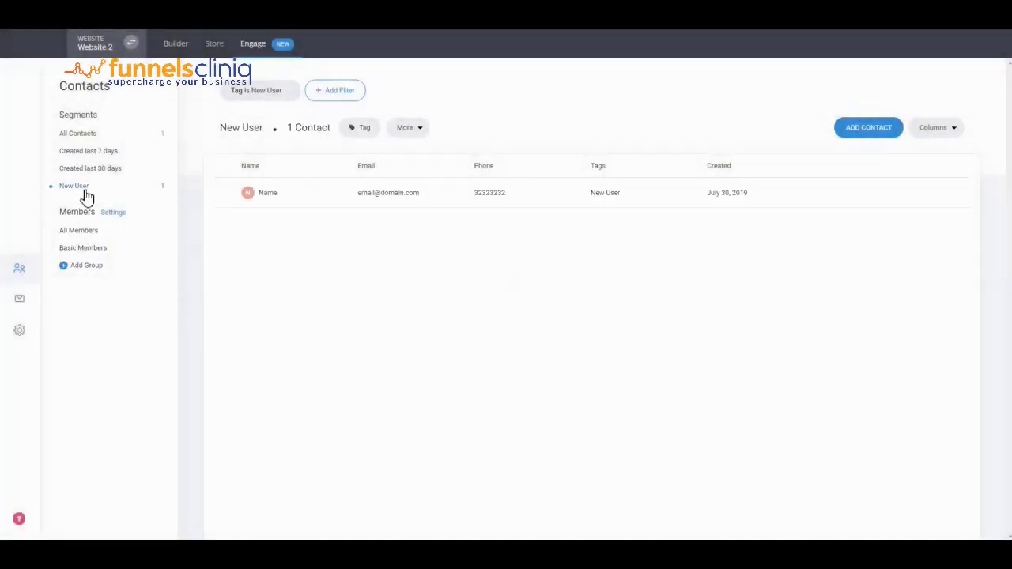
left_click(92, 152)
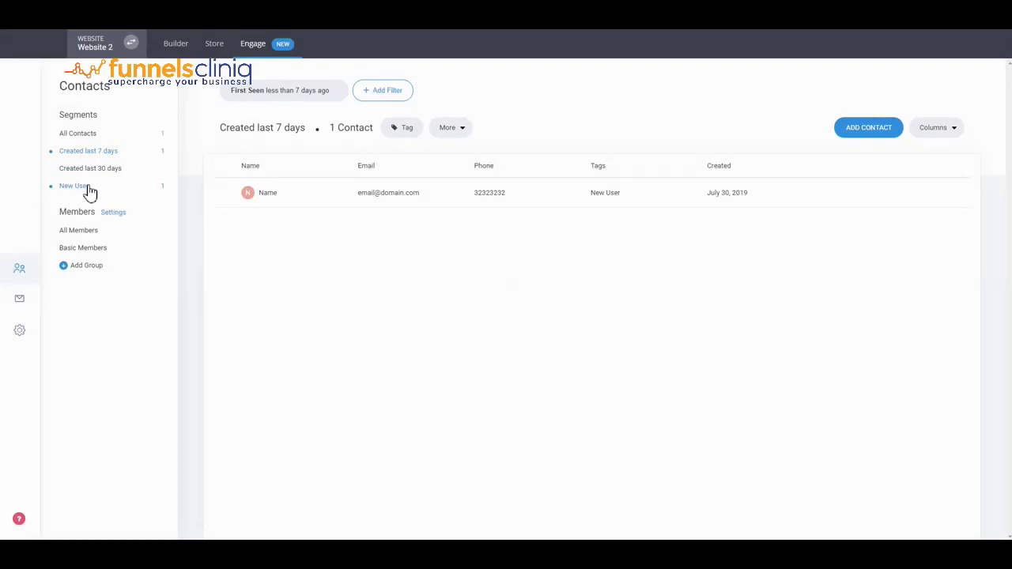
left_click(75, 186)
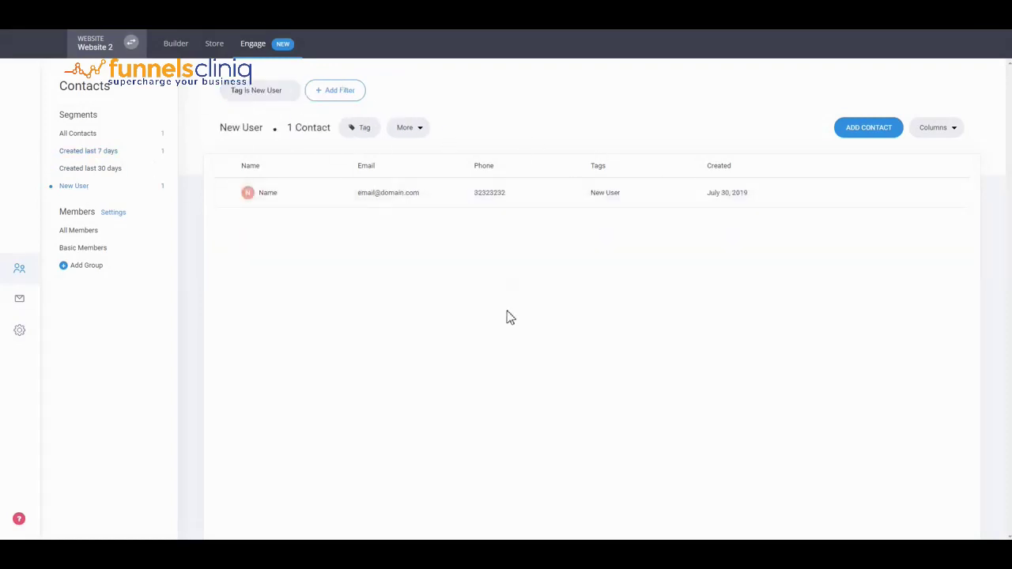
Step: Select the contact in the New User segment and look over the additional actions available for it
left_click(230, 193)
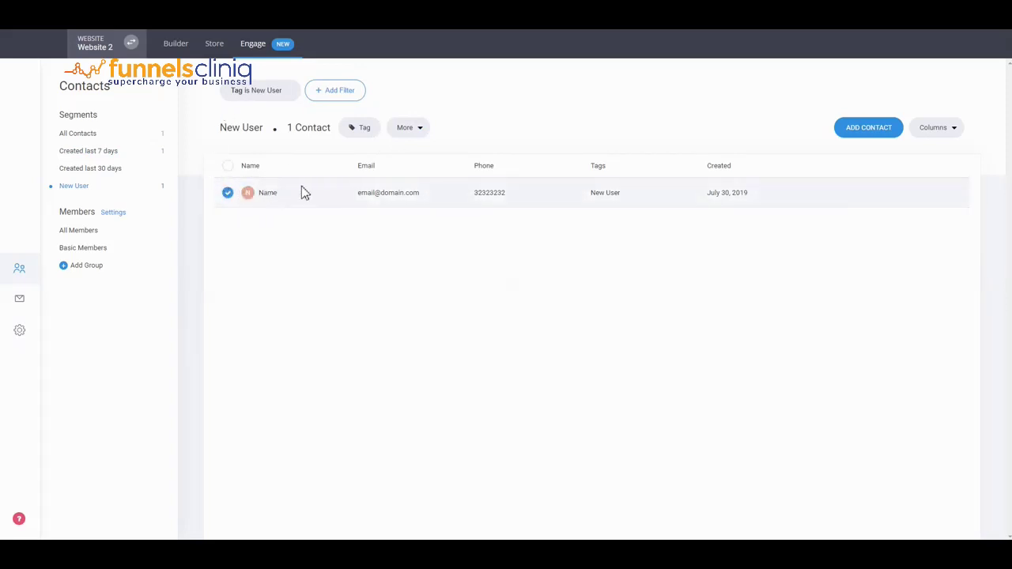
left_click(417, 130)
left_click(652, 324)
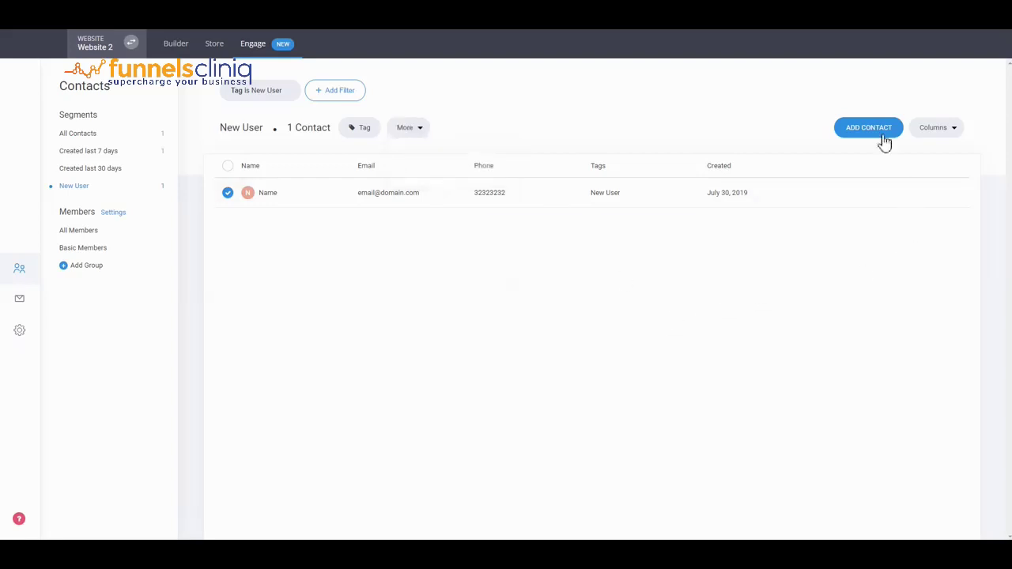
Step: Try adding the Website and Lead Status columns to the contacts list and hide them again
left_click(951, 134)
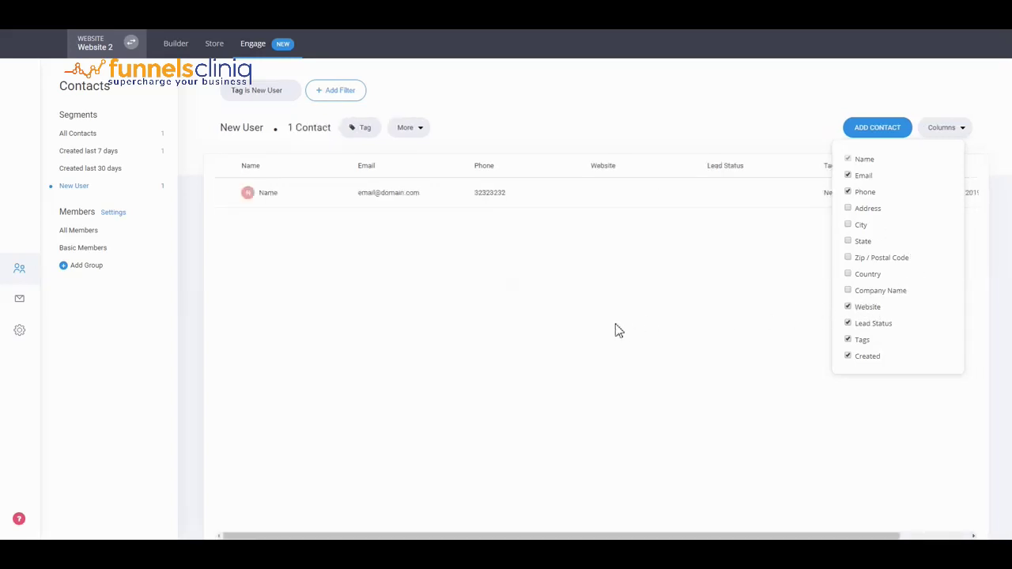
left_click(869, 310)
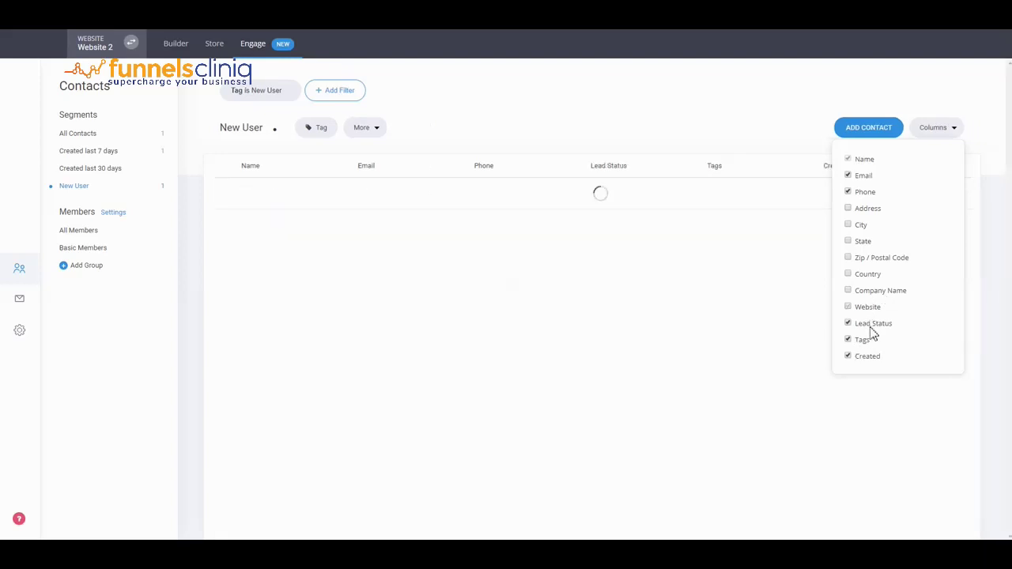
left_click(426, 293)
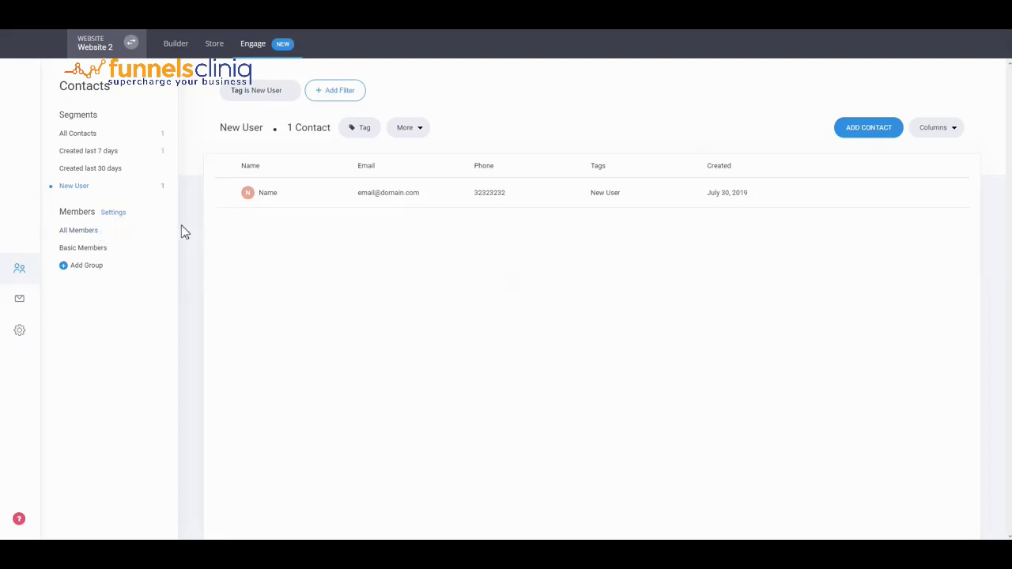
Step: Review the form submissions, filtering them by the form named Form and switching the filter back to All
left_click(19, 300)
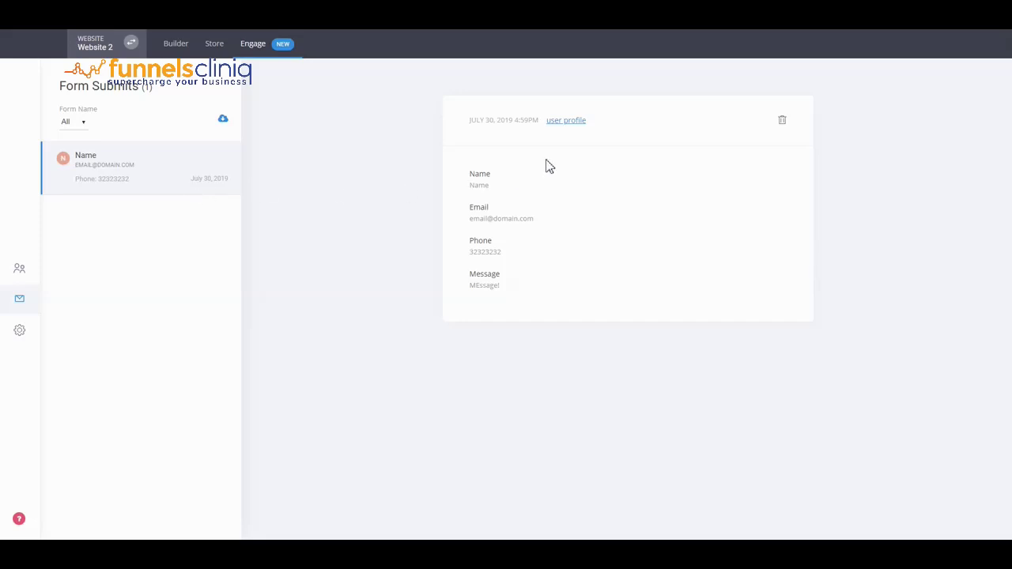
left_click(83, 127)
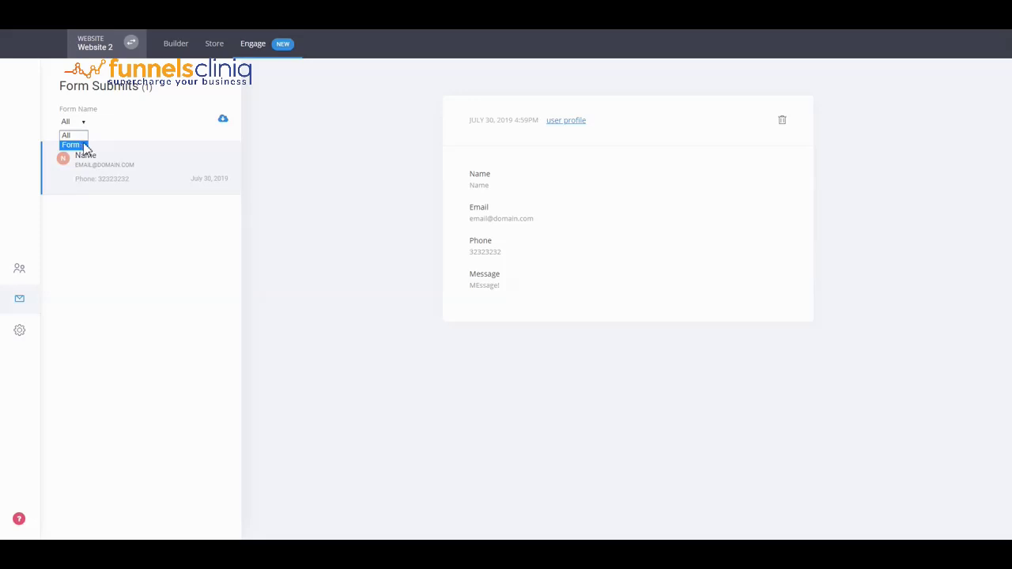
left_click(71, 146)
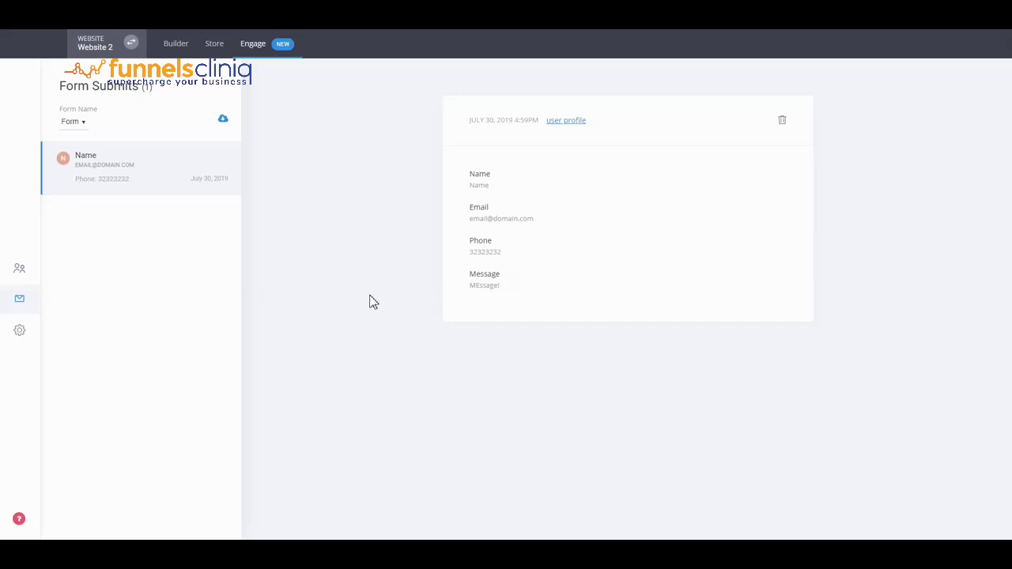
left_click(73, 122)
left_click(68, 135)
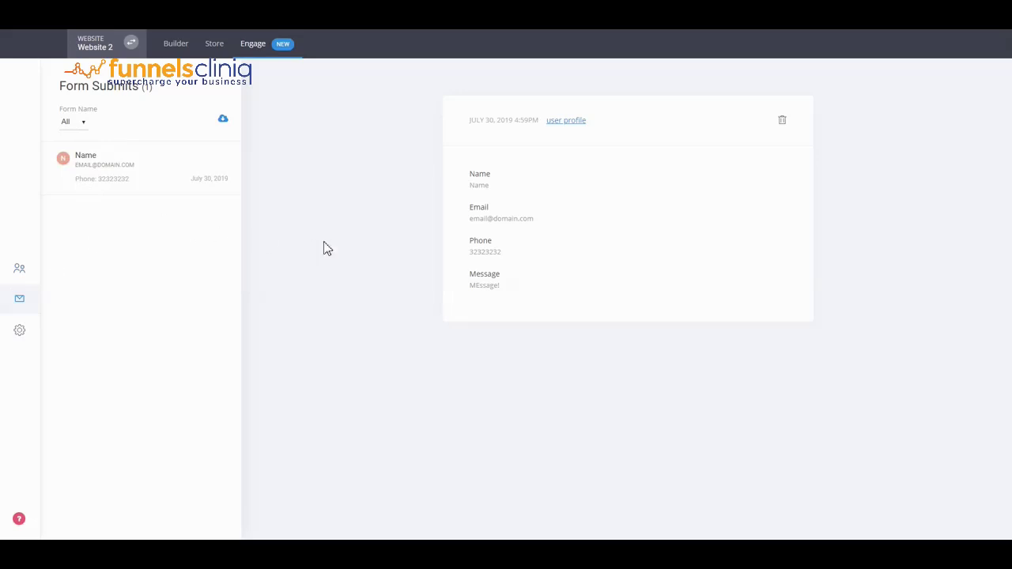
Step: Look at the tags in the Engage settings and the dialog for creating a tag, without adding one
left_click(25, 337)
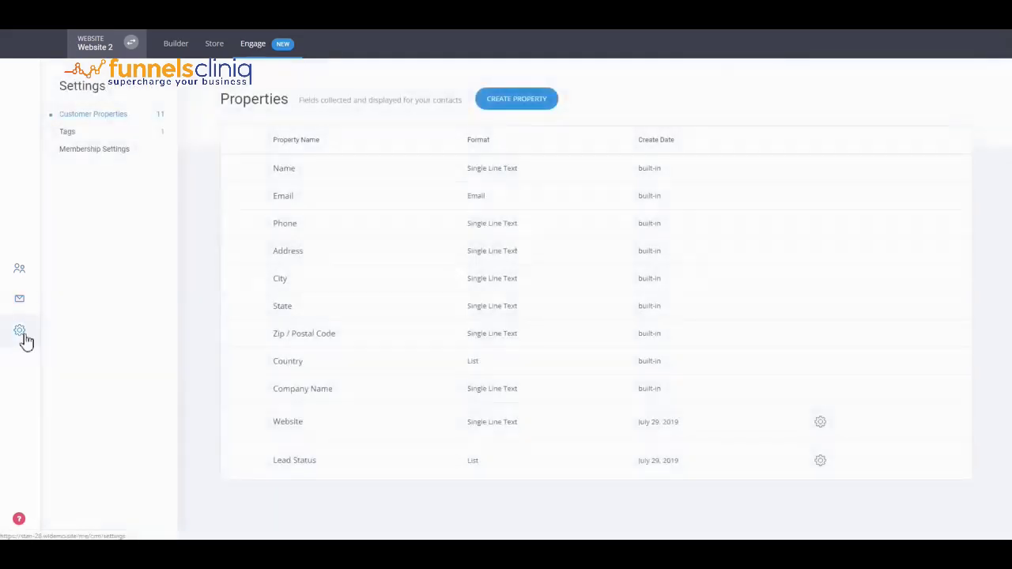
left_click(119, 136)
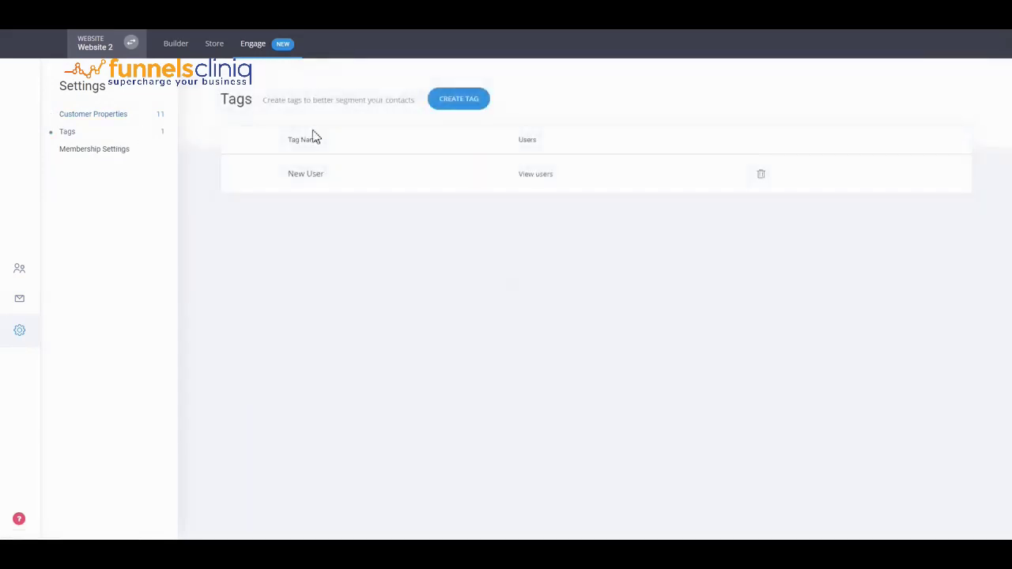
left_click(455, 101)
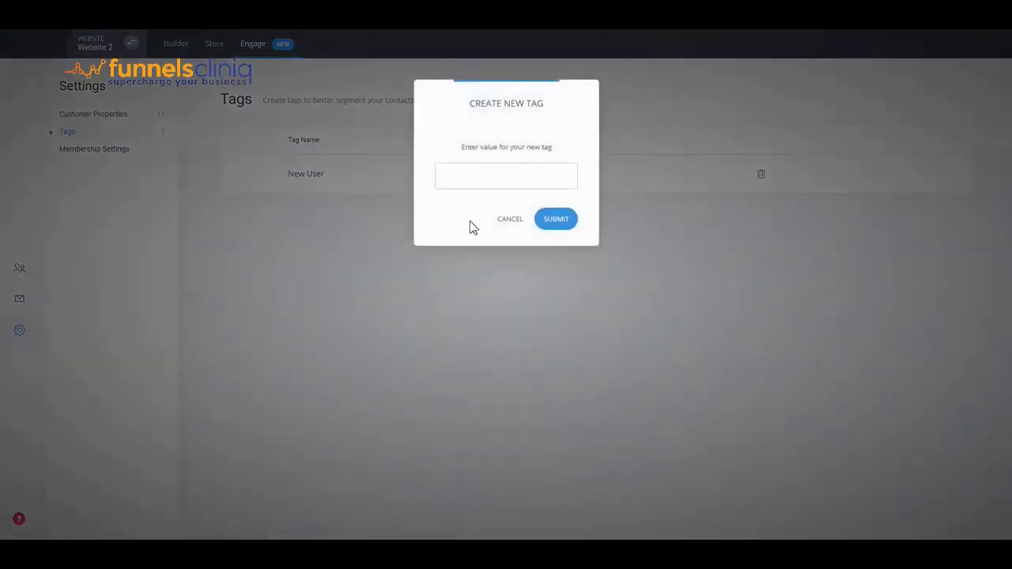
left_click(501, 222)
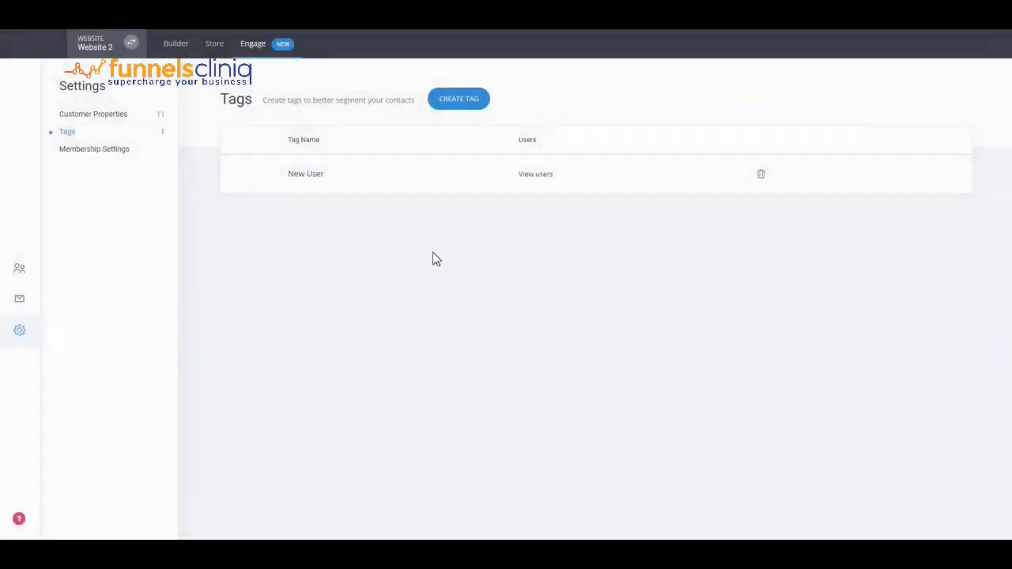
Step: Create a customer property labelled "Age" with the Number field type, make it available in forms, and save it
left_click(92, 119)
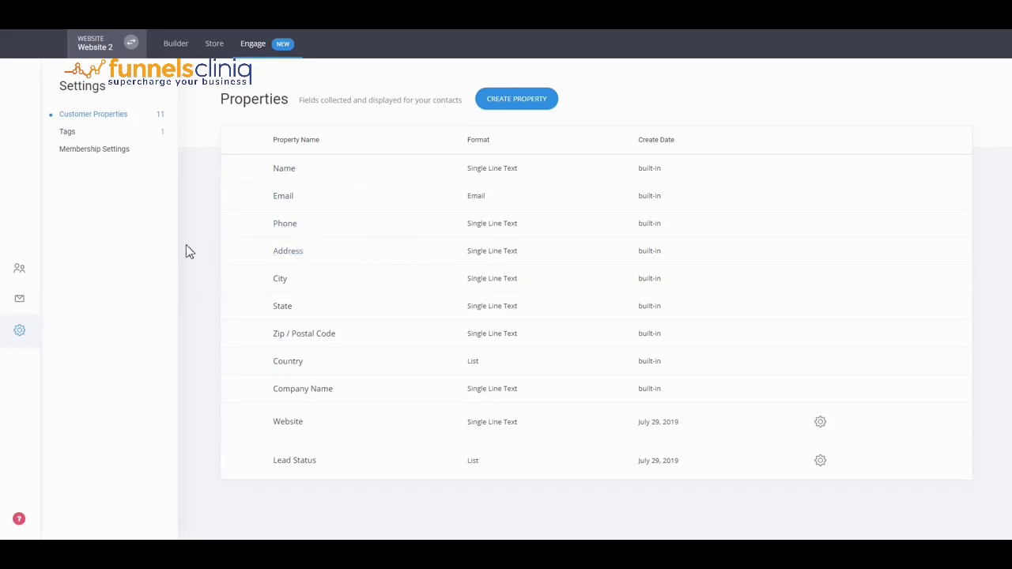
left_click(521, 105)
left_click(530, 188)
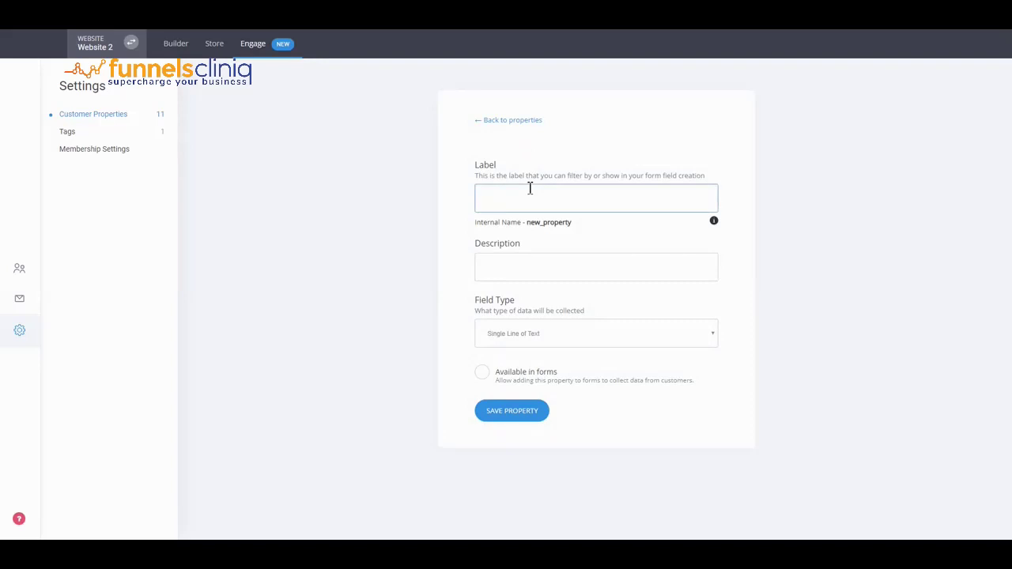
type("Age")
left_click(447, 255)
left_click(515, 269)
left_click(567, 335)
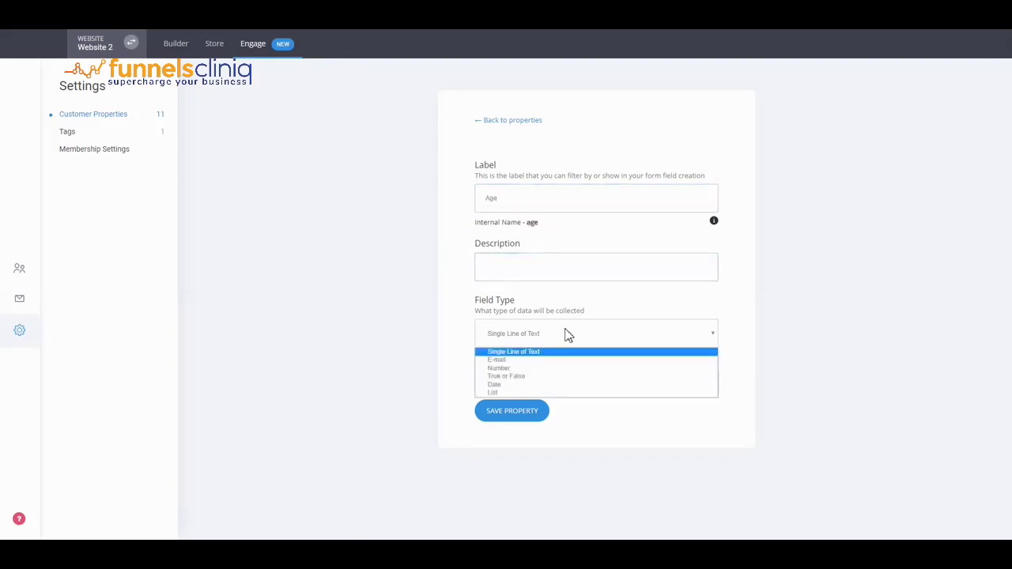
left_click(535, 369)
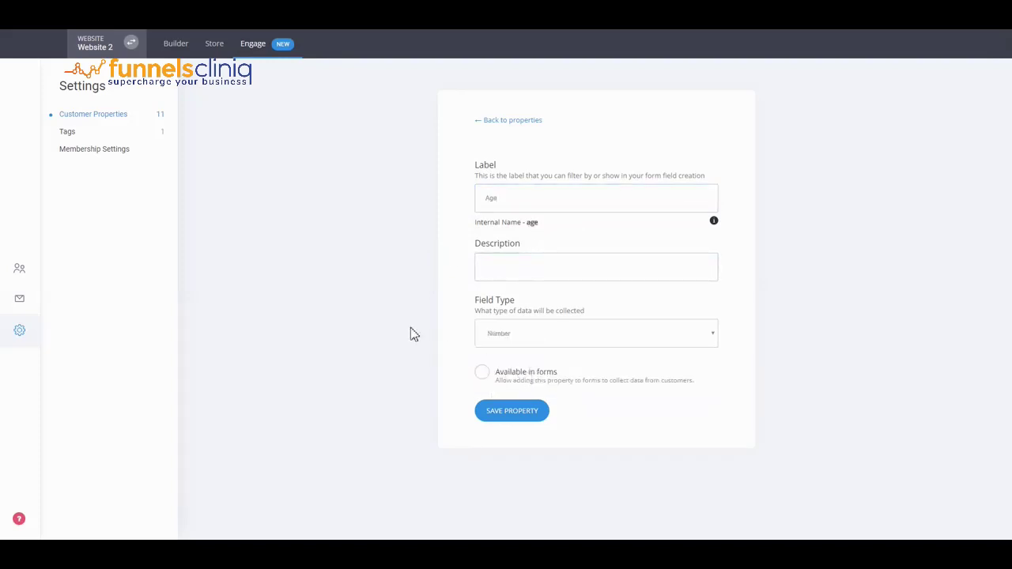
left_click(484, 375)
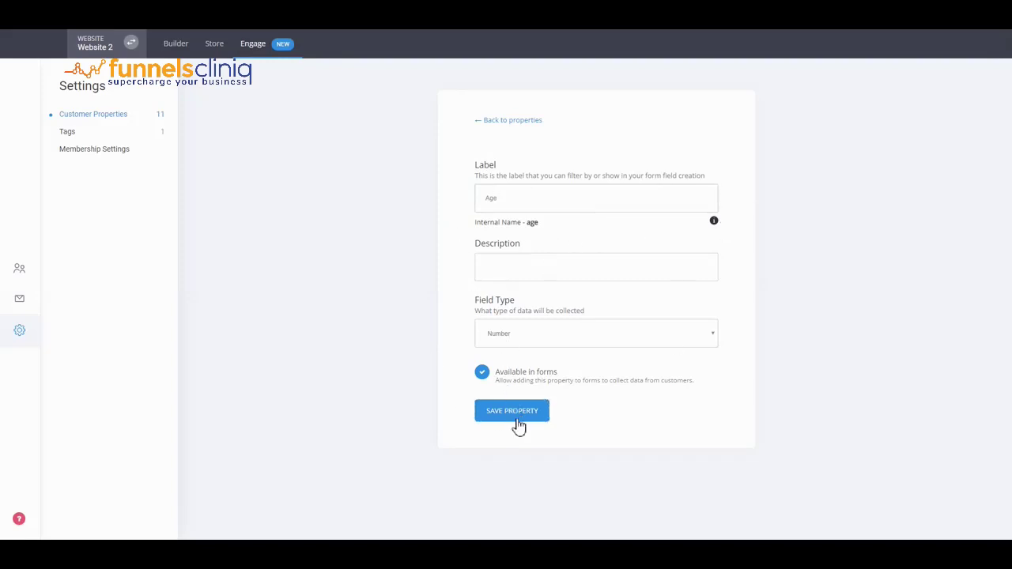
left_click(520, 420)
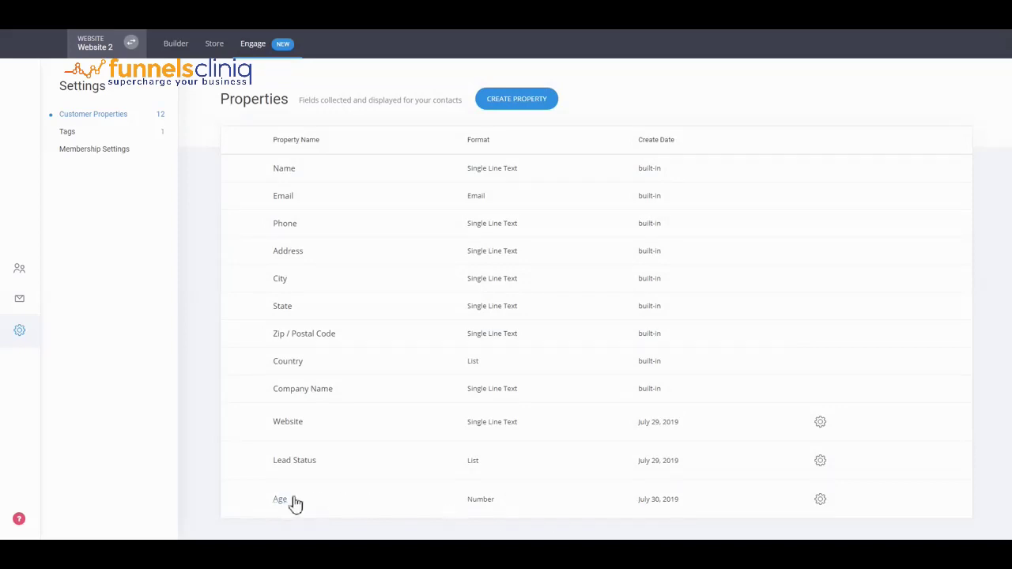
Step: Open the submitted contact's record and check its full list of properties for the Age field
left_click(19, 268)
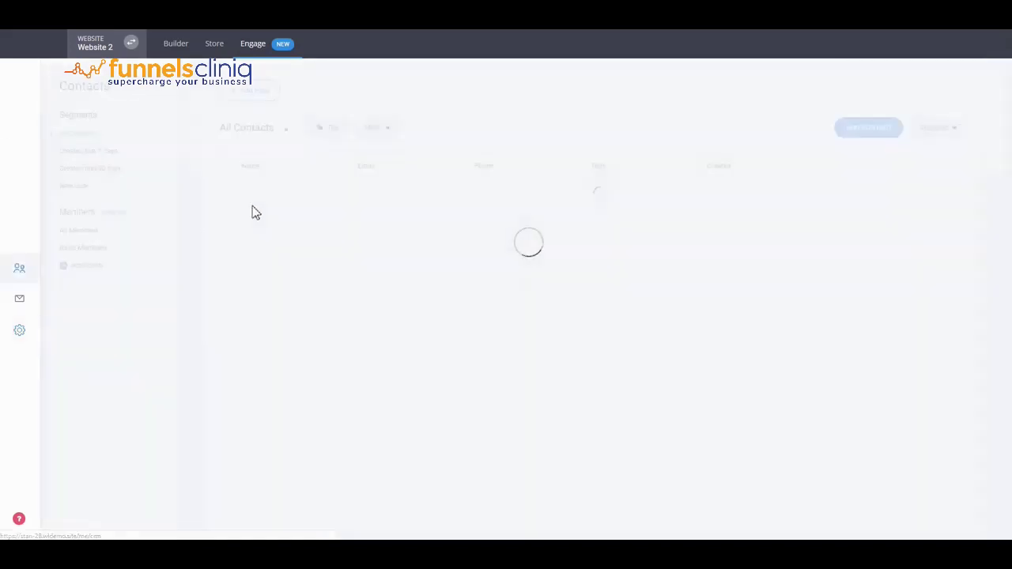
left_click(272, 196)
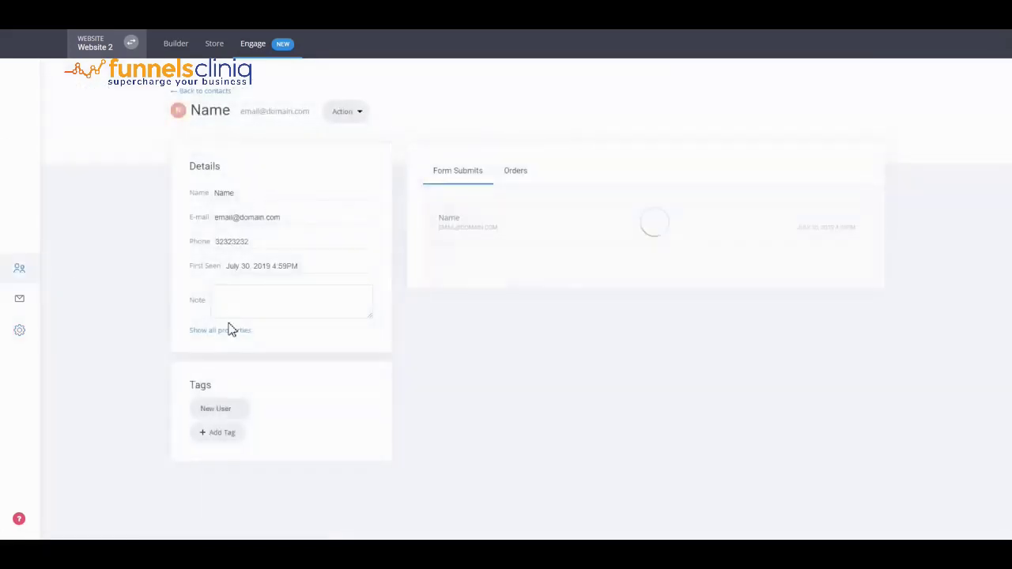
scroll(297, 312, "down", 1)
scroll(297, 312, "down", 4)
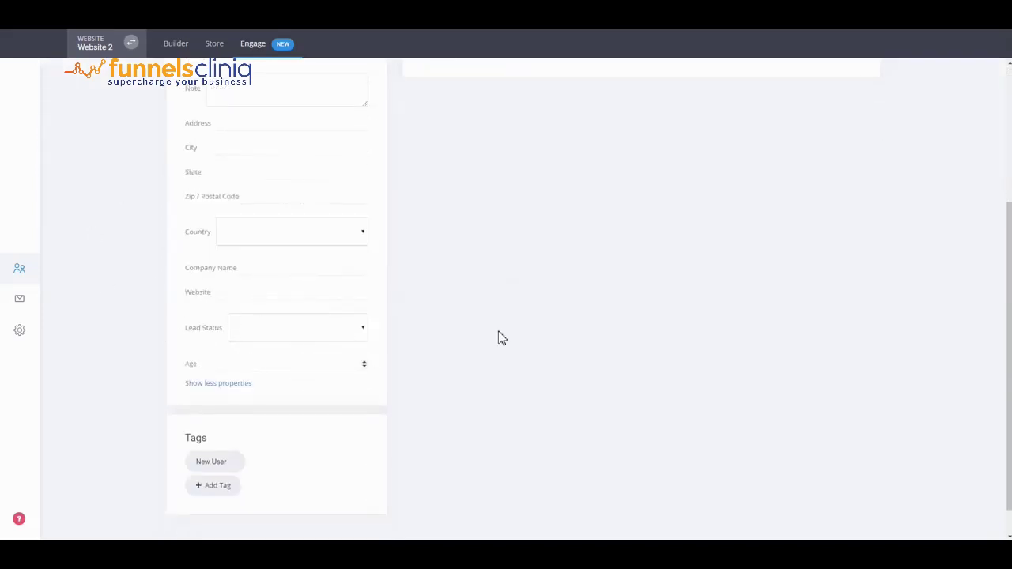
scroll(499, 337, "up", 5)
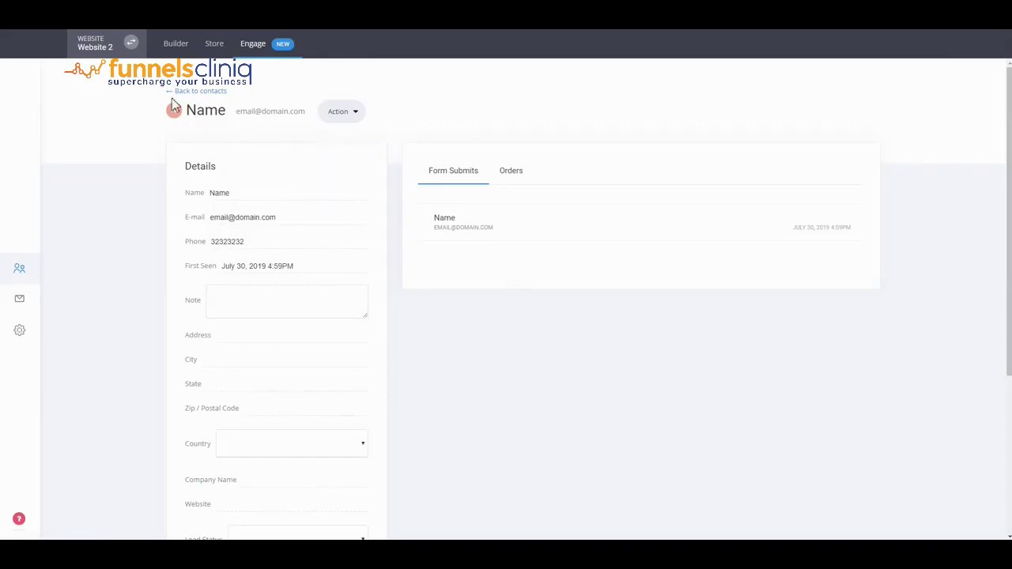
Step: Add the Age field to the form on the website's Contact page in the Builder and save the changes
left_click(182, 48)
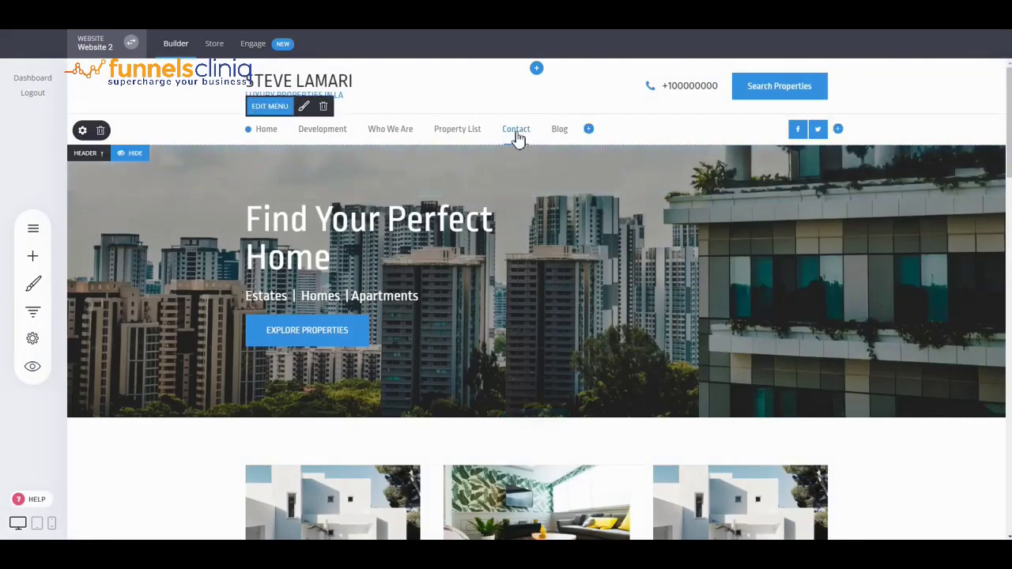
left_click(516, 132)
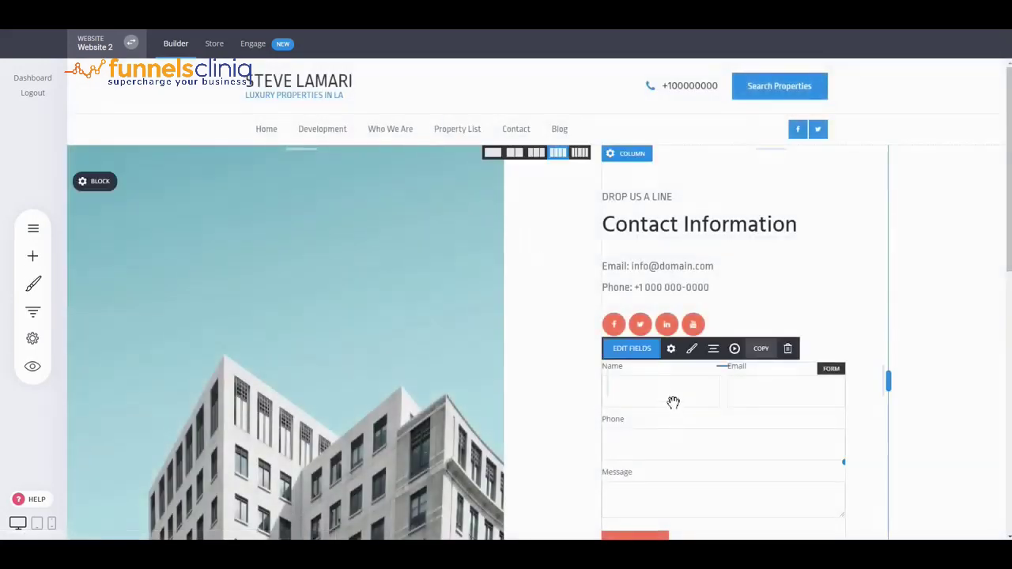
left_click(640, 354)
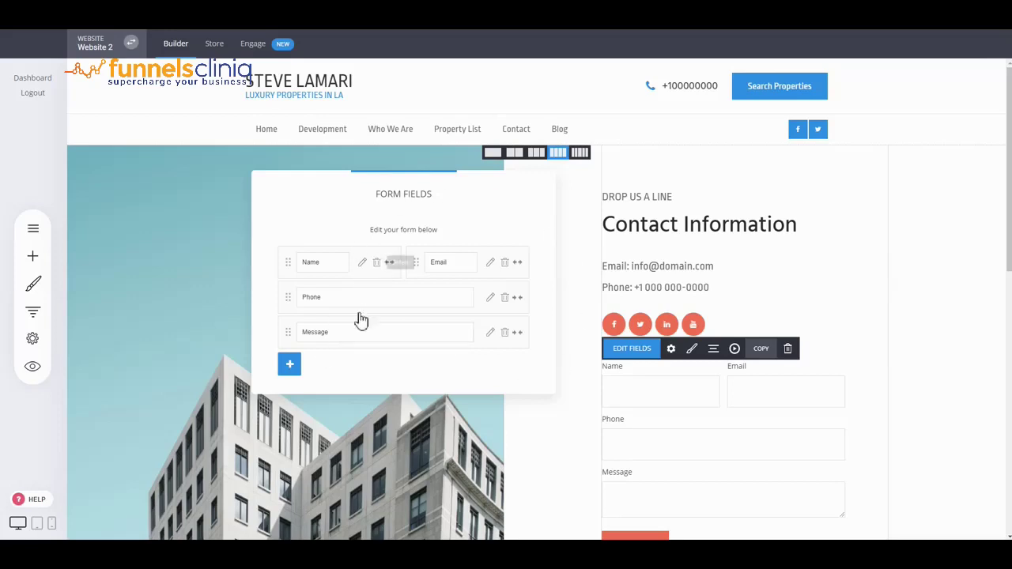
left_click(293, 370)
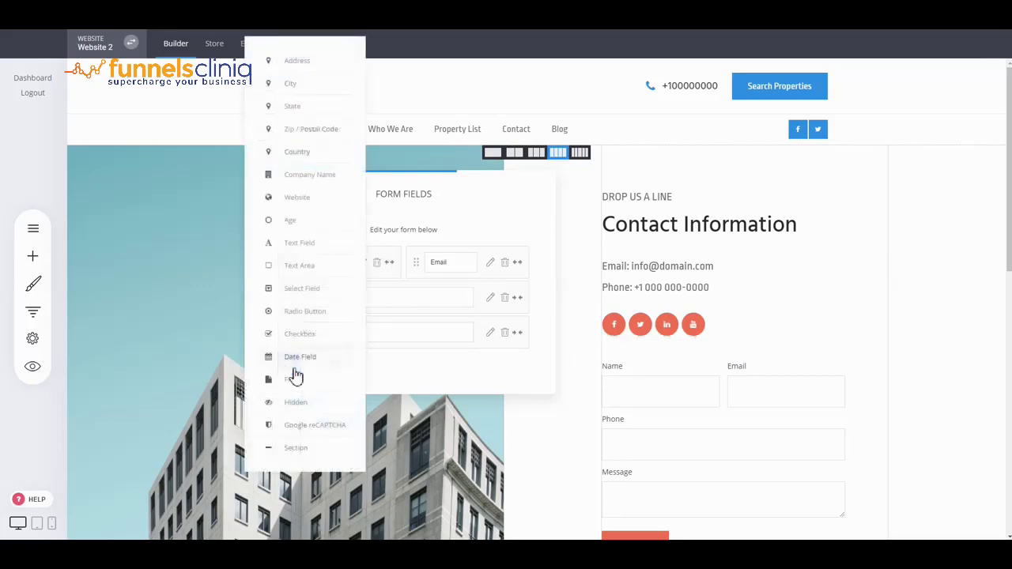
left_click(296, 223)
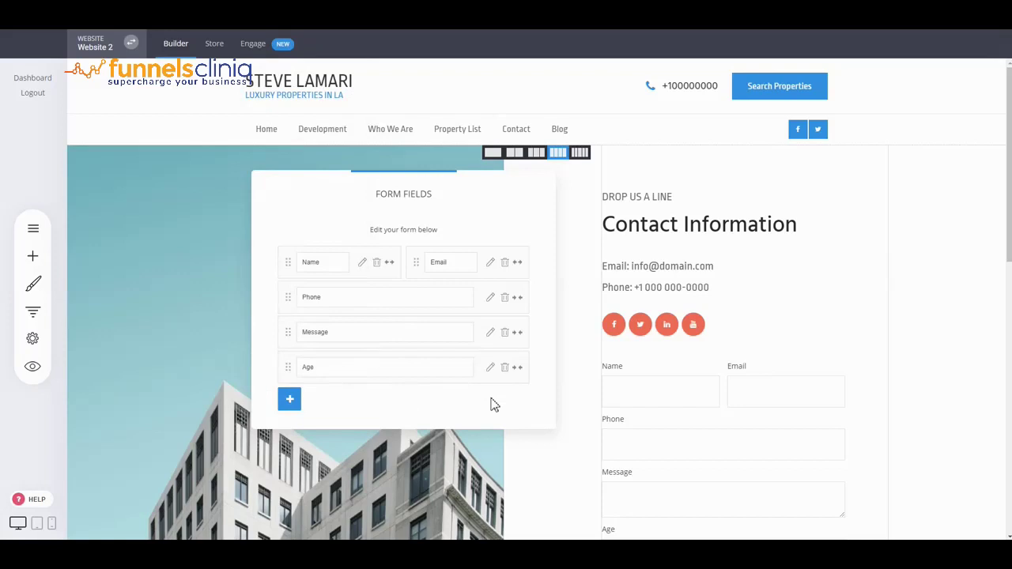
left_click(671, 401)
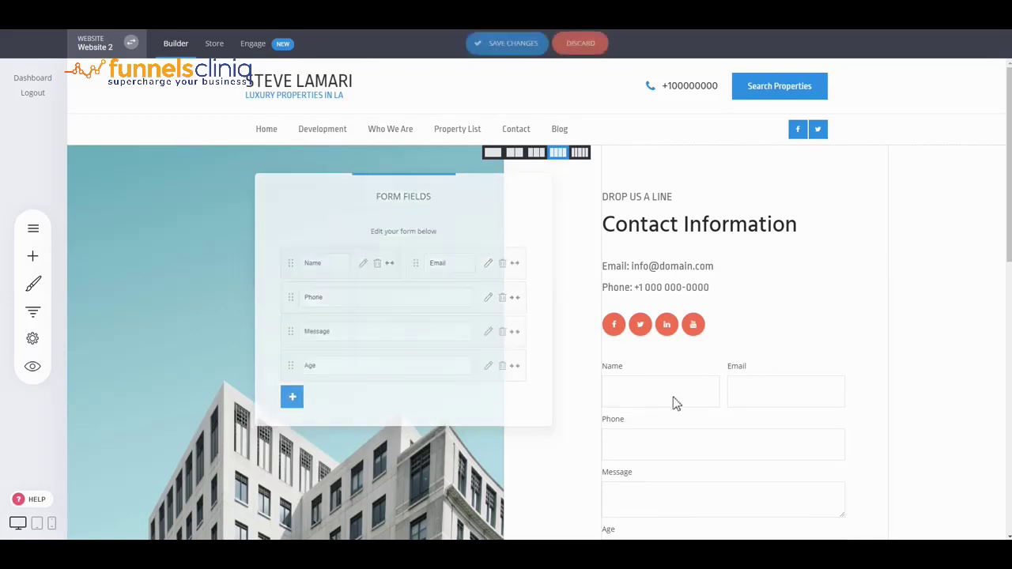
left_click(513, 44)
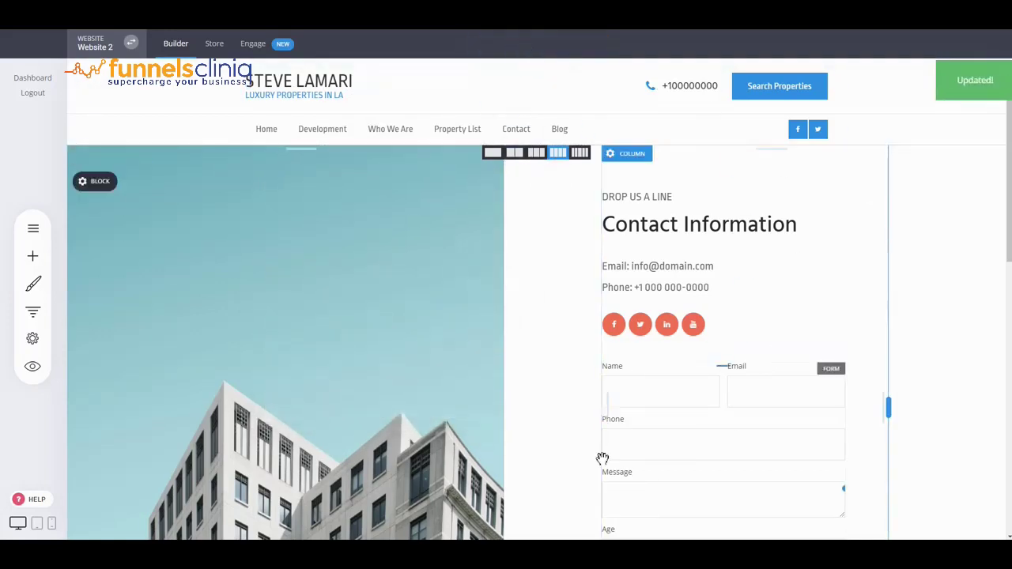
Step: Preview the Contact page and fill in the form's name as "Name 2" along with an e-mail address
left_click(32, 366)
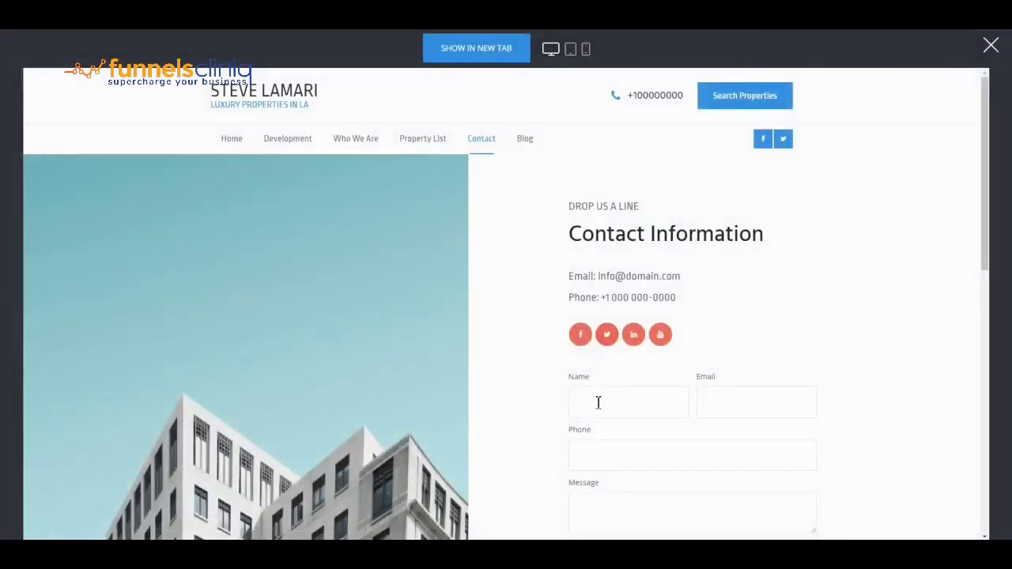
left_click(596, 403)
type("dsadas")
left_click(728, 416)
type("dasdasda@domain.com")
key("Tab")
left_click_drag(622, 404, 529, 401)
type("Name 2")
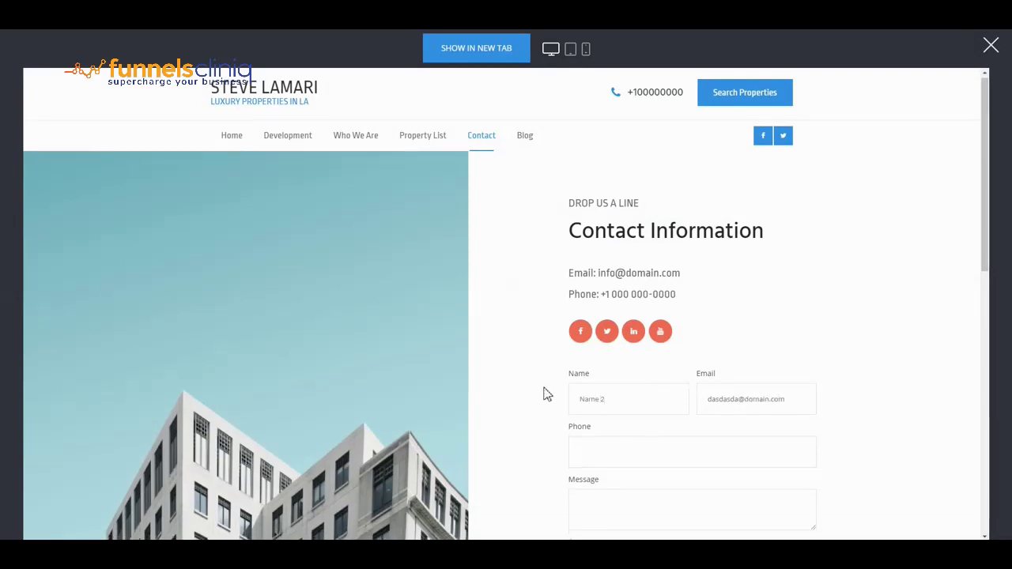
Step: Complete the form with a phone number, the message "dsadas" and age 25, submit it and close the preview
scroll(544, 393, "down", 3)
left_click(661, 348)
type("dsadasda")
key("ctrl+a")
type("323")
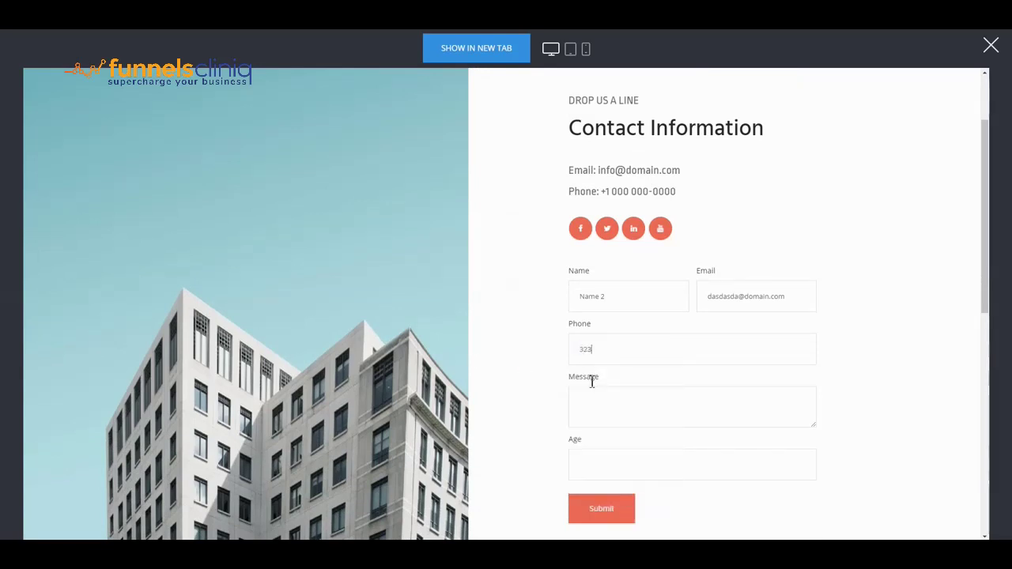
type("232dsadas")
left_click(604, 465)
type("25")
left_click(605, 512)
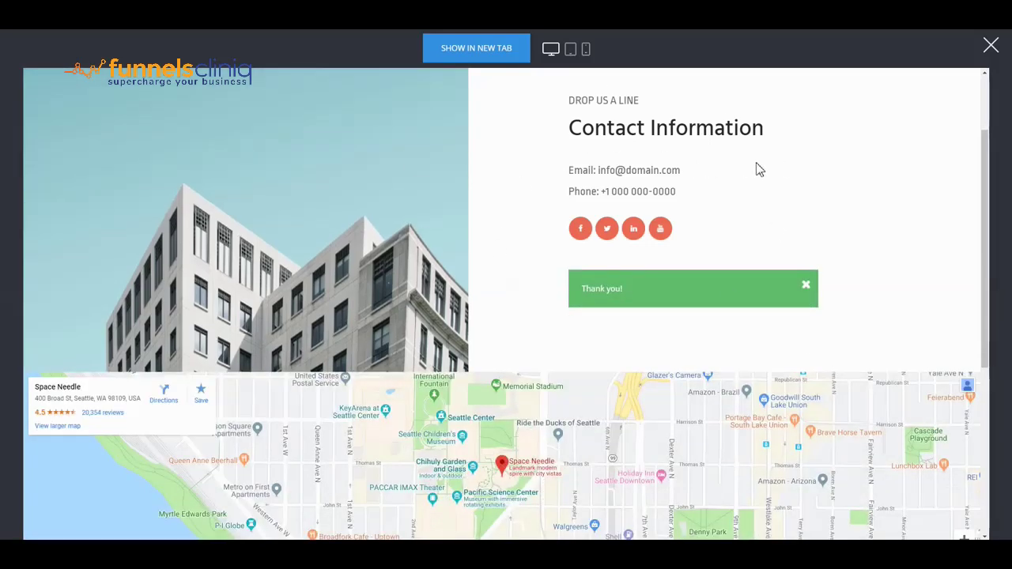
left_click(990, 45)
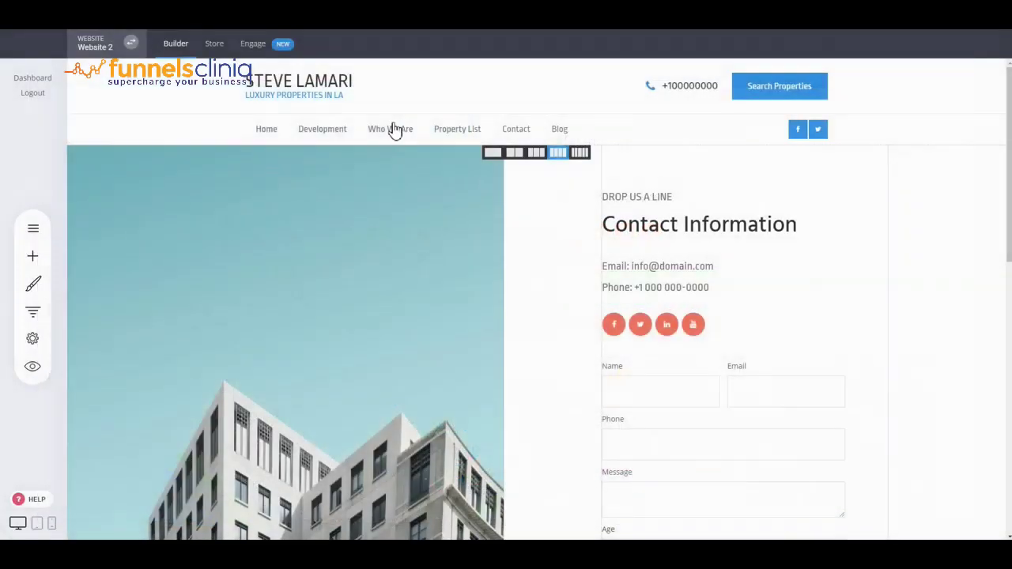
Step: Open the Name 2 contact's record in Engage and check the Age value in its full list of properties
left_click(278, 51)
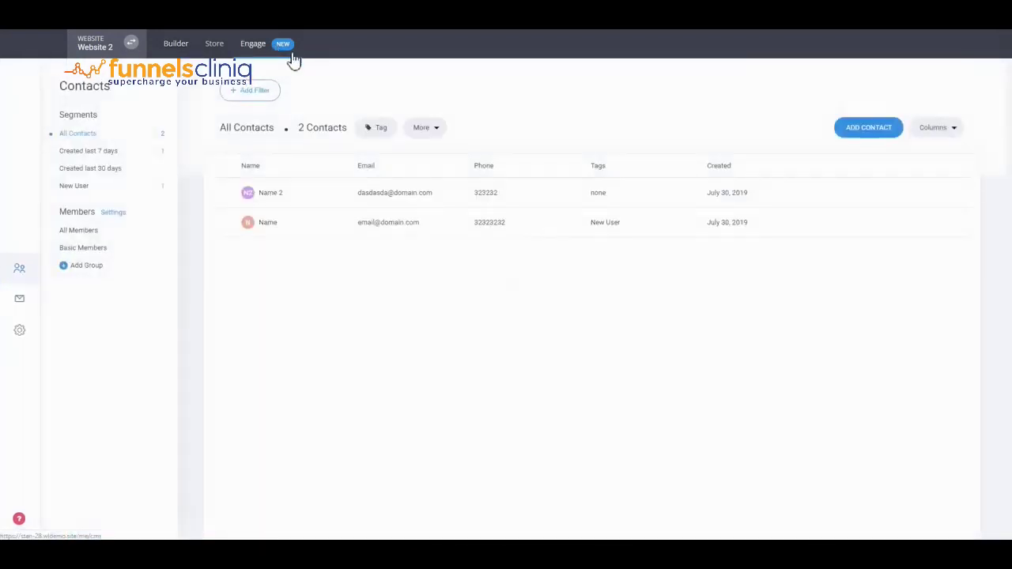
left_click(275, 197)
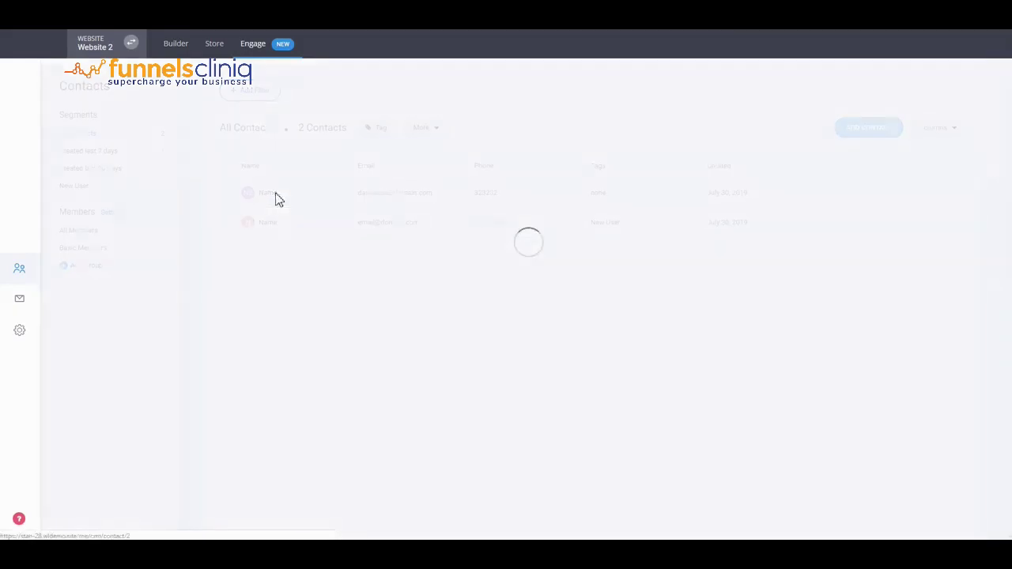
left_click(220, 330)
scroll(335, 301, "down", 3)
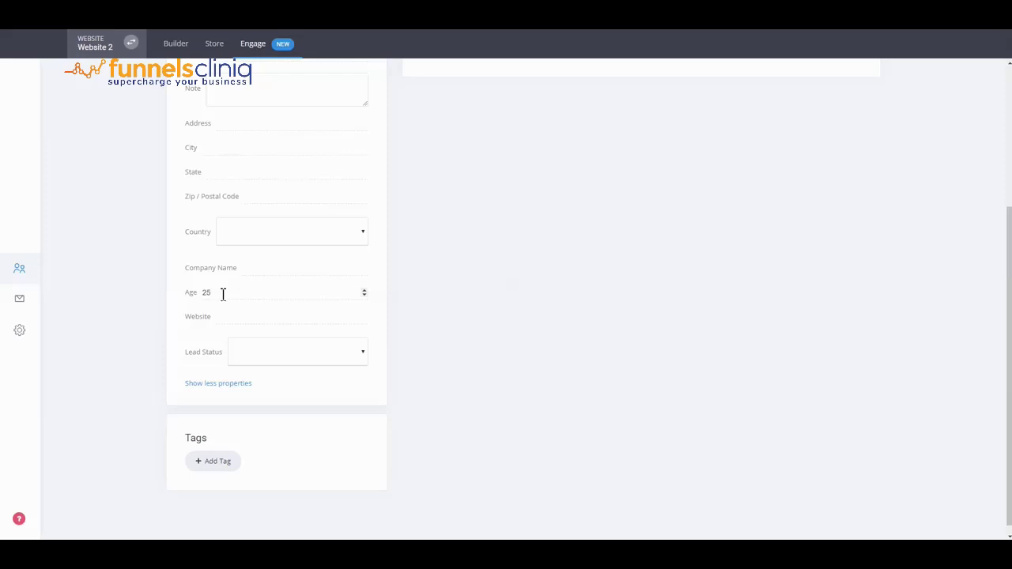
scroll(468, 302, "up", 3)
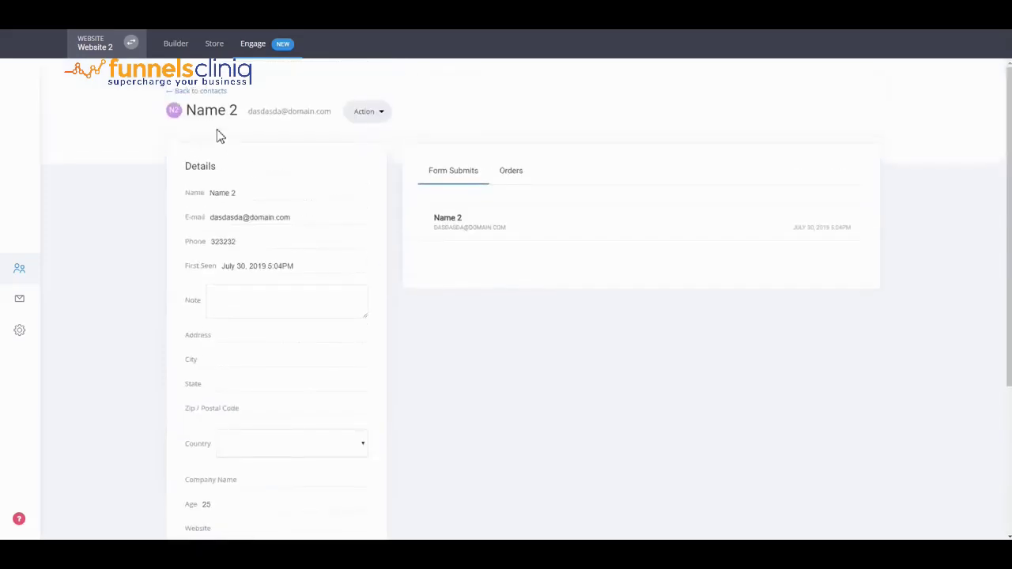
Step: Return to the contacts list and show the Age column in it
left_click(213, 92)
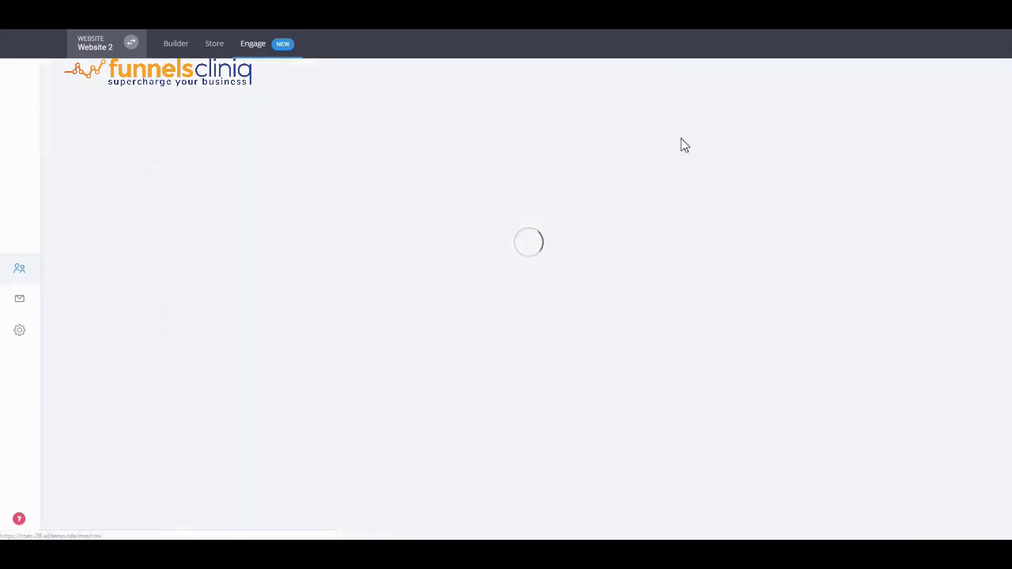
left_click(937, 128)
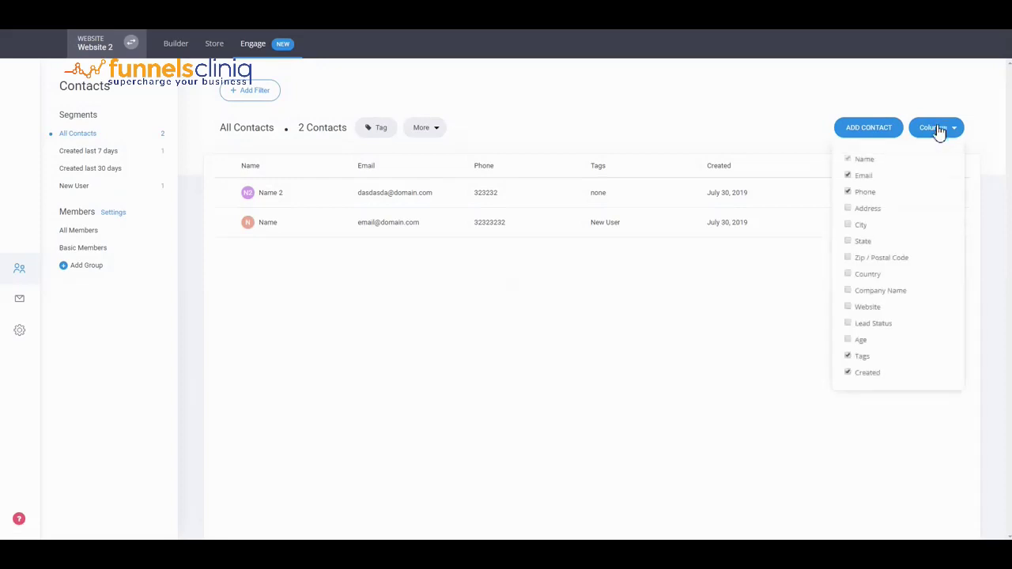
left_click(861, 341)
left_click(703, 363)
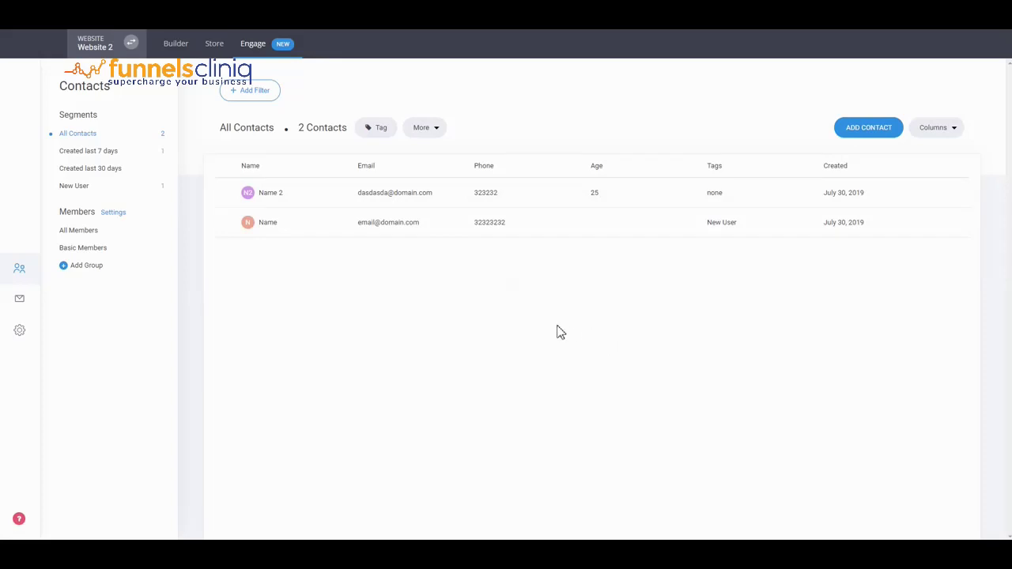
Step: Add the New User tag to the Name 2 contact from the All Contacts list and view the New User segment
left_click(92, 187)
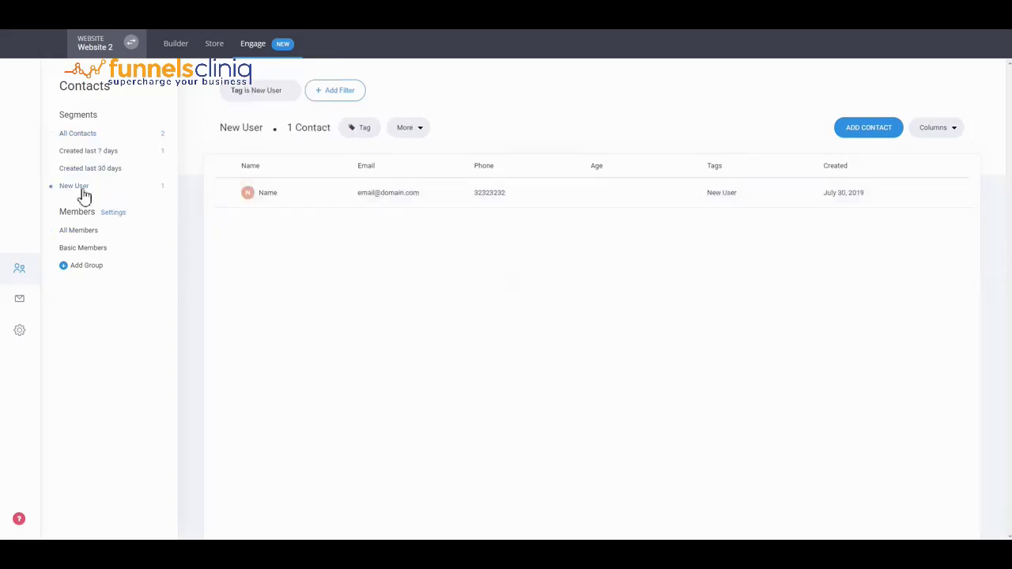
left_click(84, 134)
left_click(227, 193)
left_click(378, 128)
left_click(405, 155)
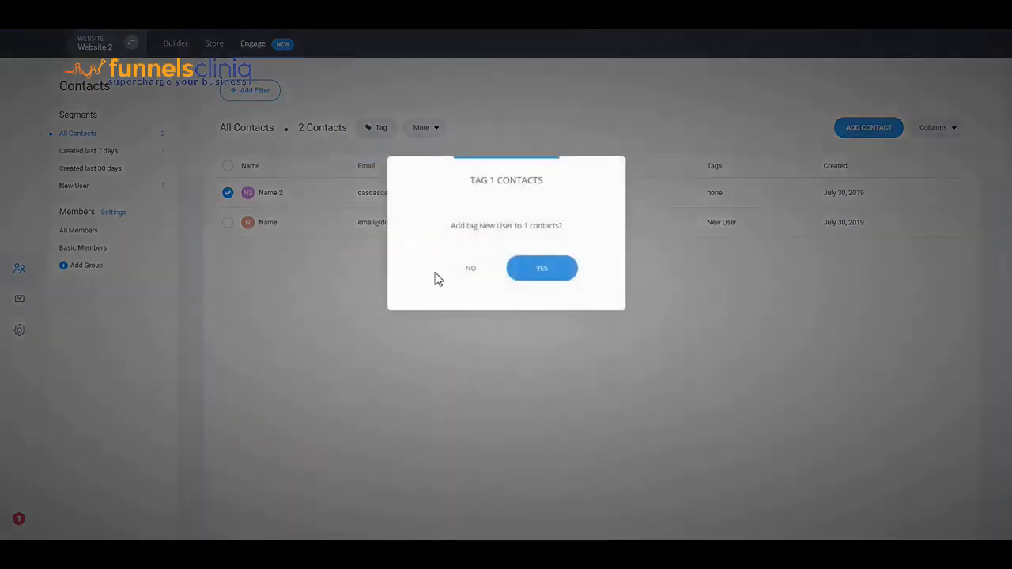
left_click(542, 271)
left_click(142, 189)
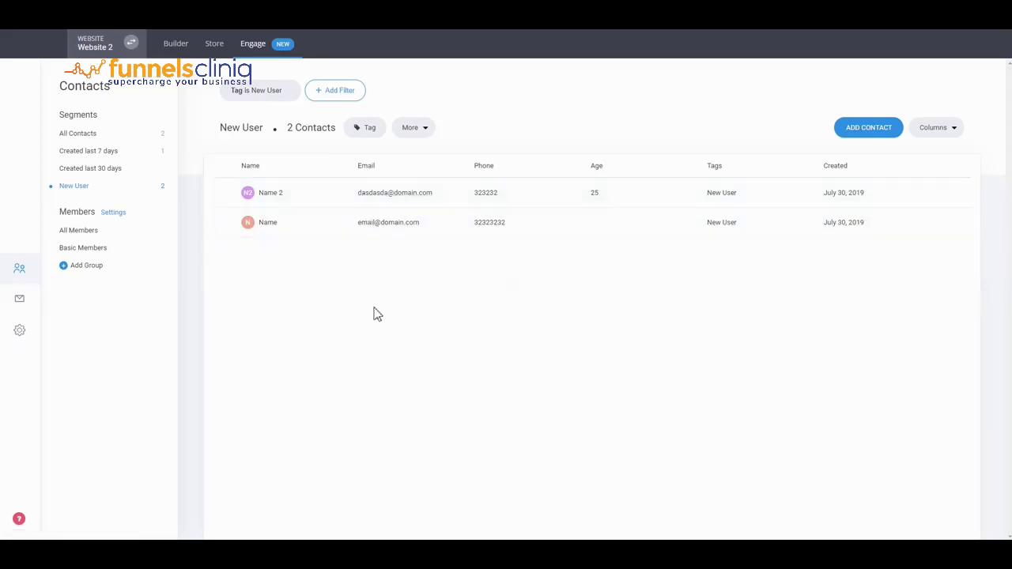
Step: Look at the submitted form entries and the customer properties in the Engage settings
left_click(19, 299)
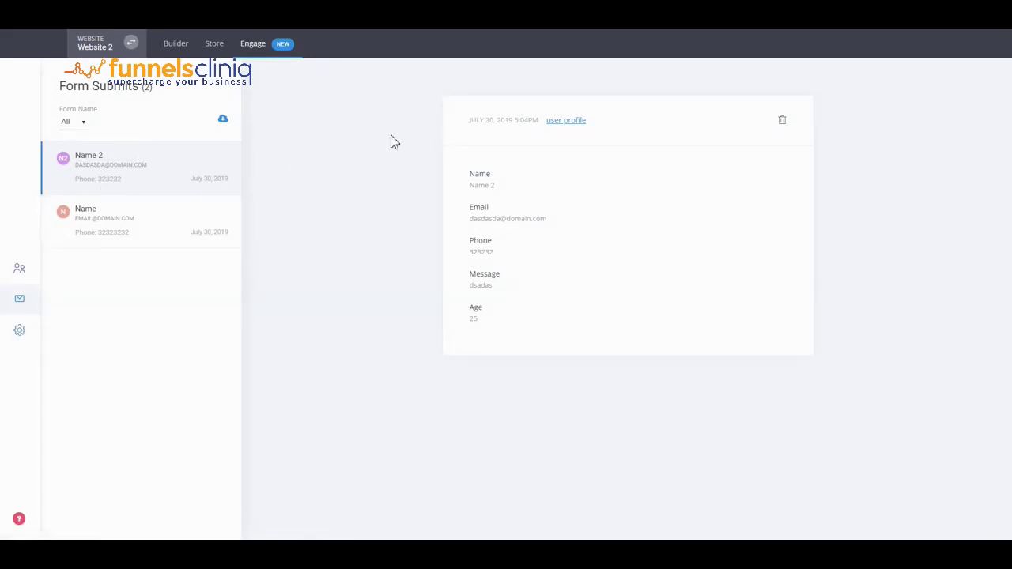
left_click(21, 332)
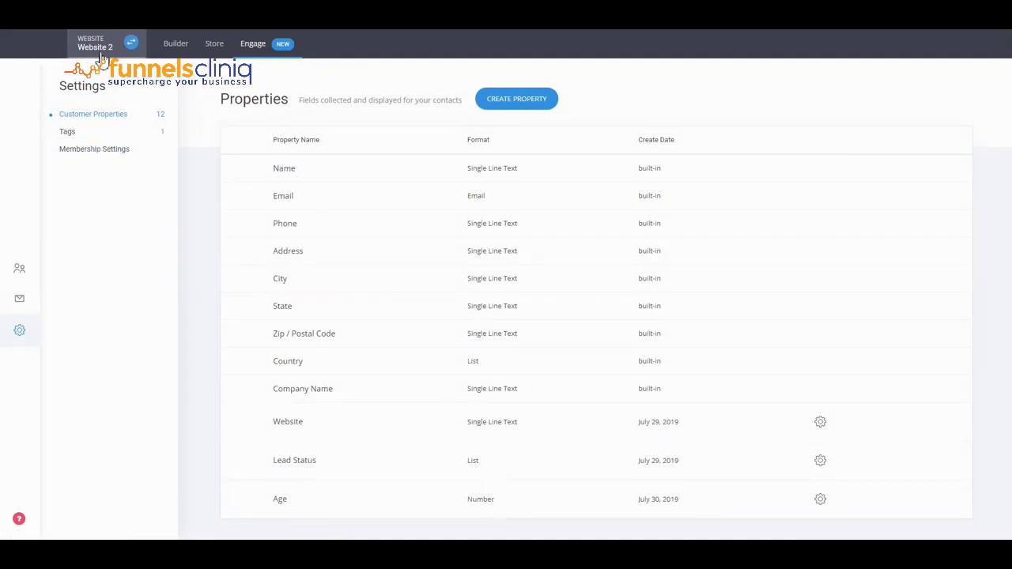
Step: Look at the field types available for the Contact page form without adding one, and return to the Engage contacts
left_click(190, 49)
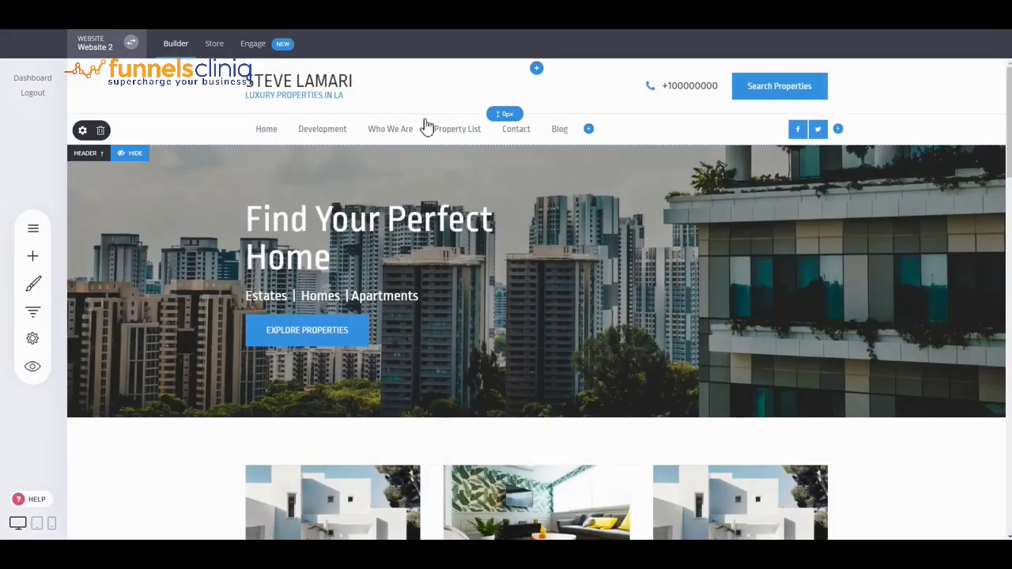
left_click(514, 131)
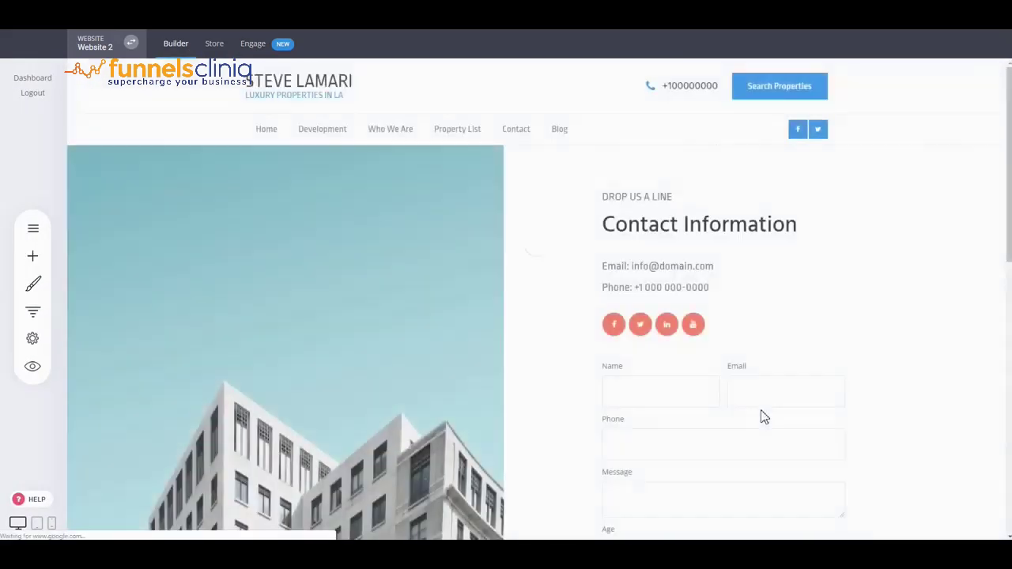
left_click(637, 352)
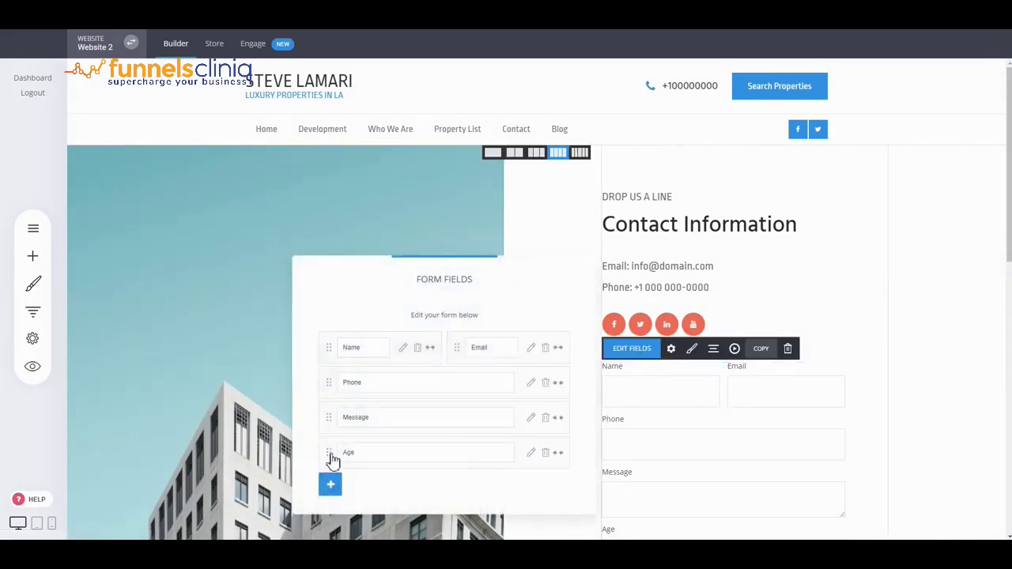
left_click(330, 484)
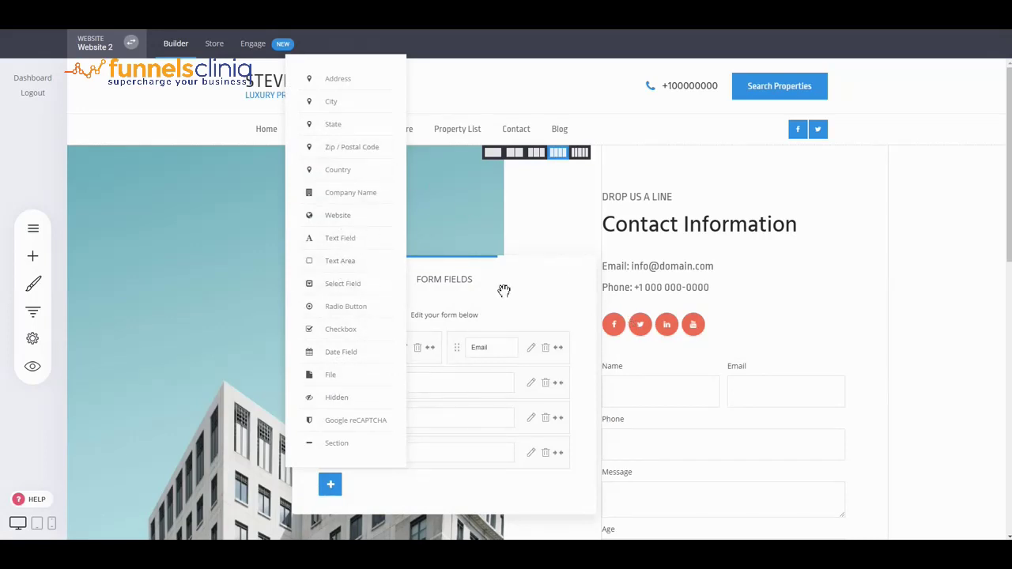
left_click(744, 334)
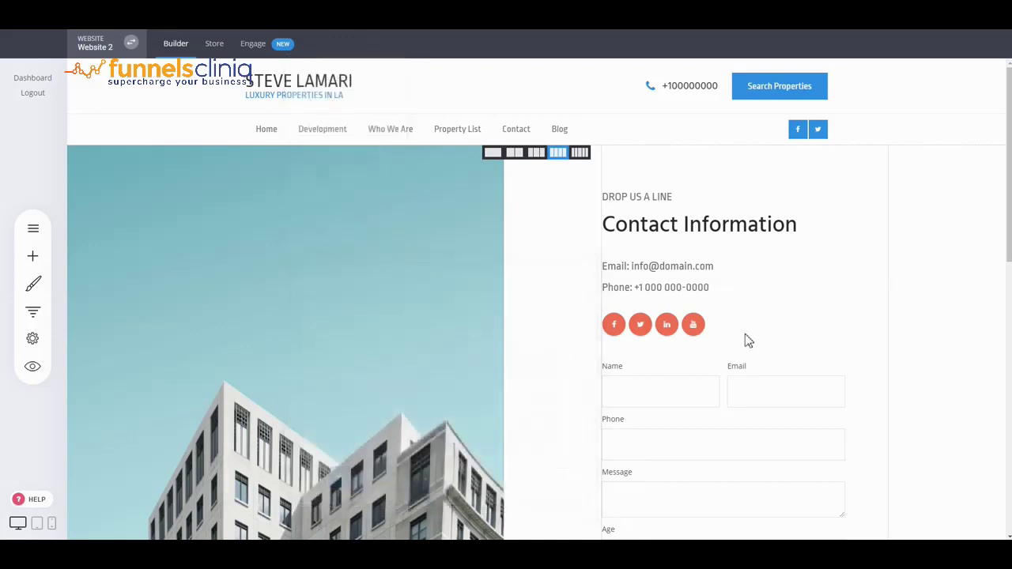
left_click(271, 49)
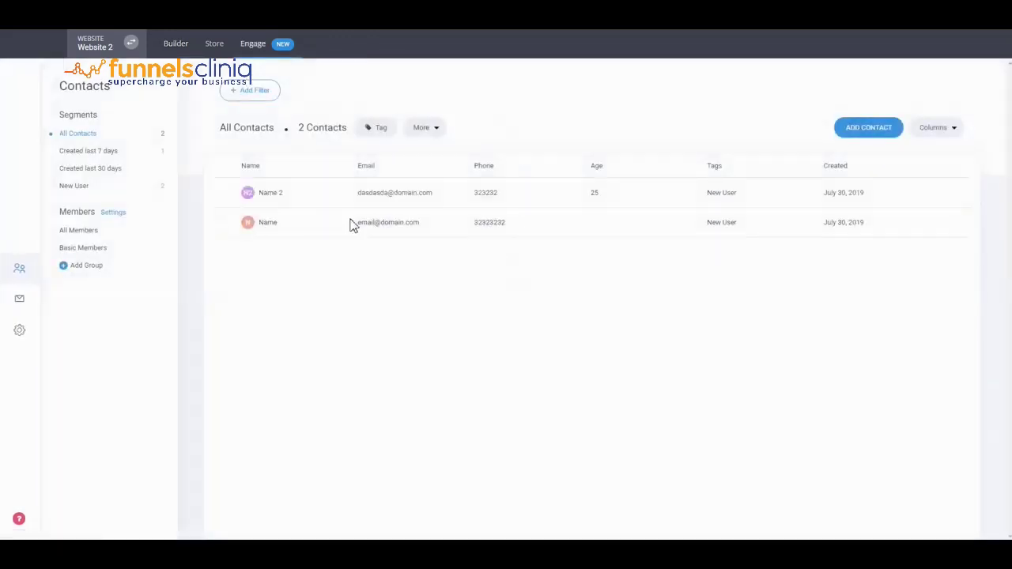